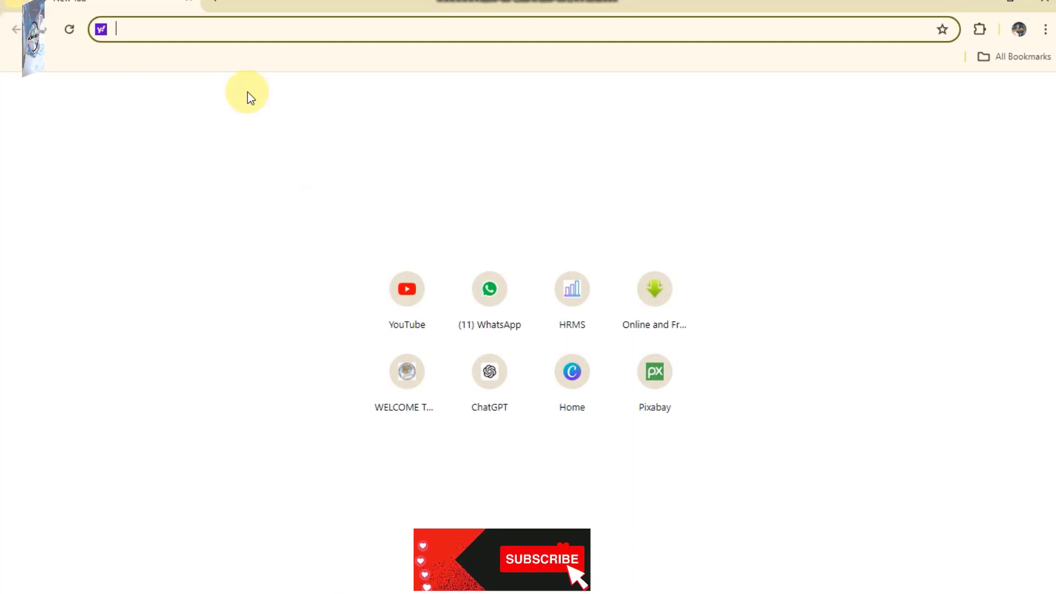
# - Search the web for "pak urdu sign keyboard"
pyautogui.write('pak')
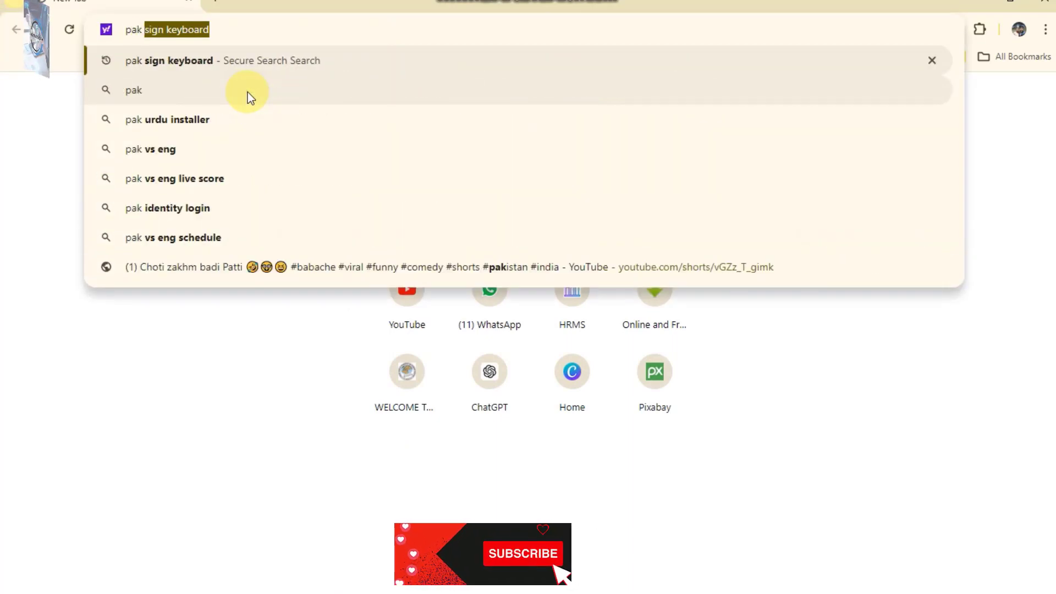
pyautogui.write(' urd')
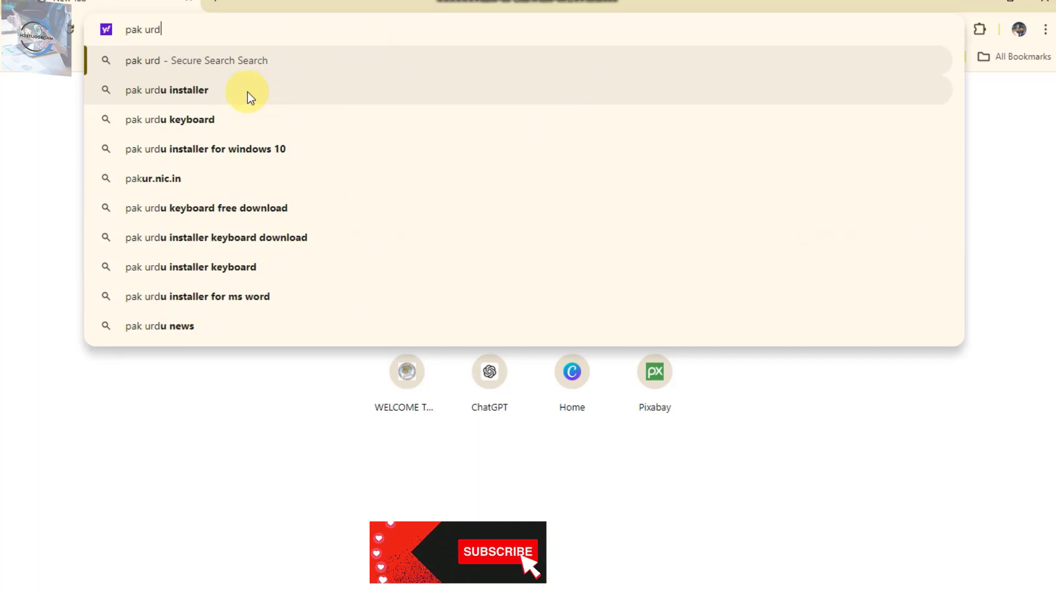
pyautogui.write('u k')
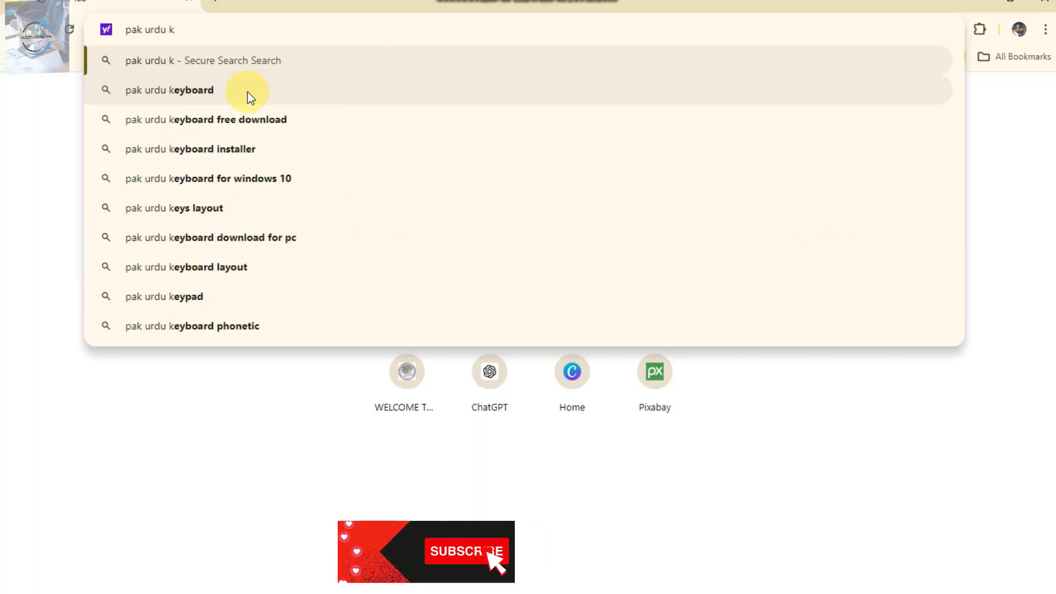
pyautogui.press('BackSpace')
pyautogui.write('s')
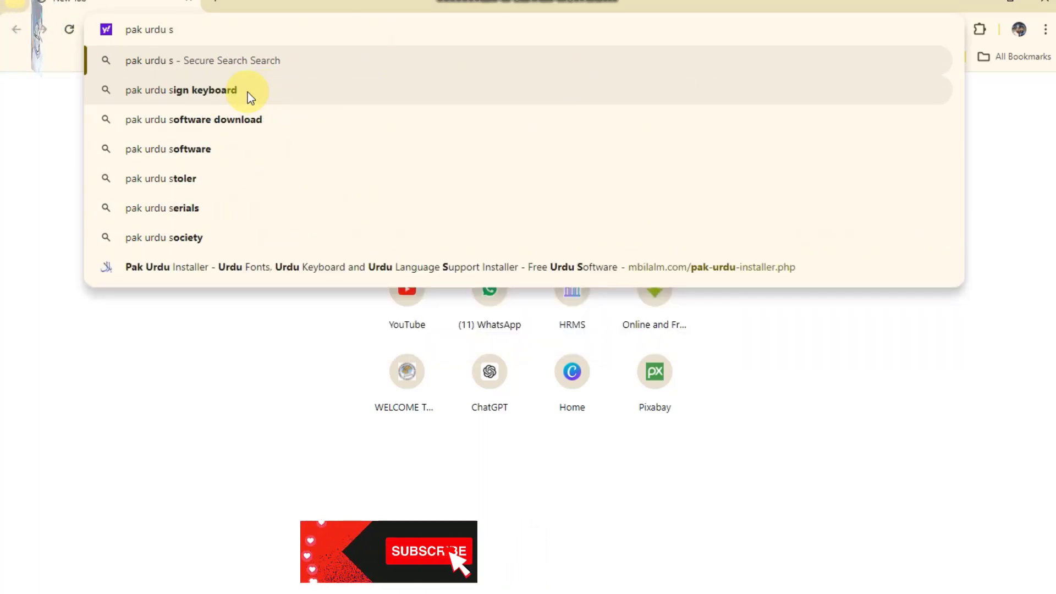
pyautogui.click(247, 91)
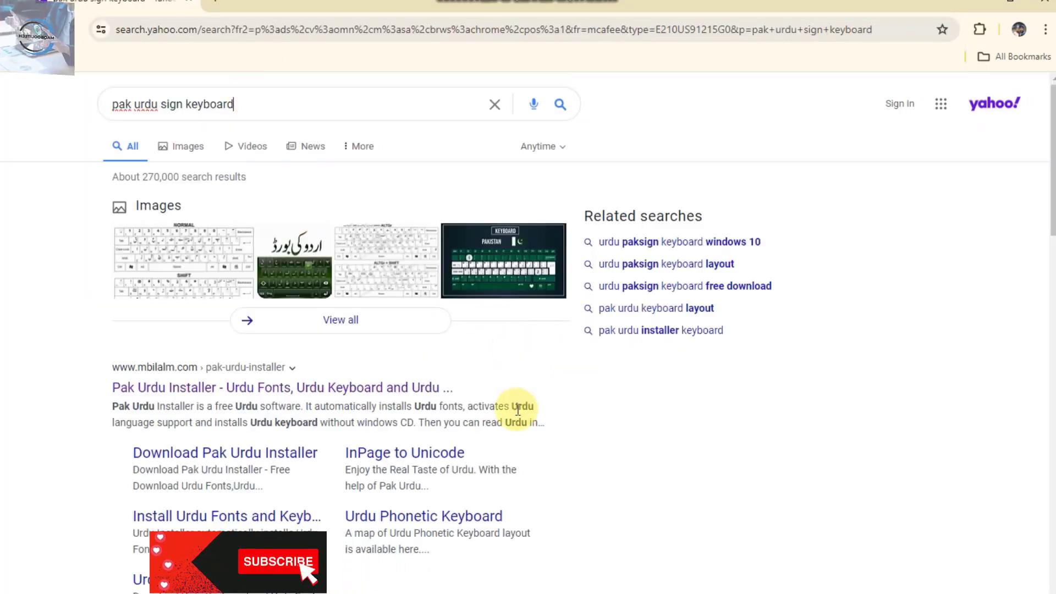
# - Look through the search results and open the Pak Urdu Installer page on mbilalm.com
pyautogui.scroll(-4, 517, 411)
pyautogui.scroll(-9, 520, 343)
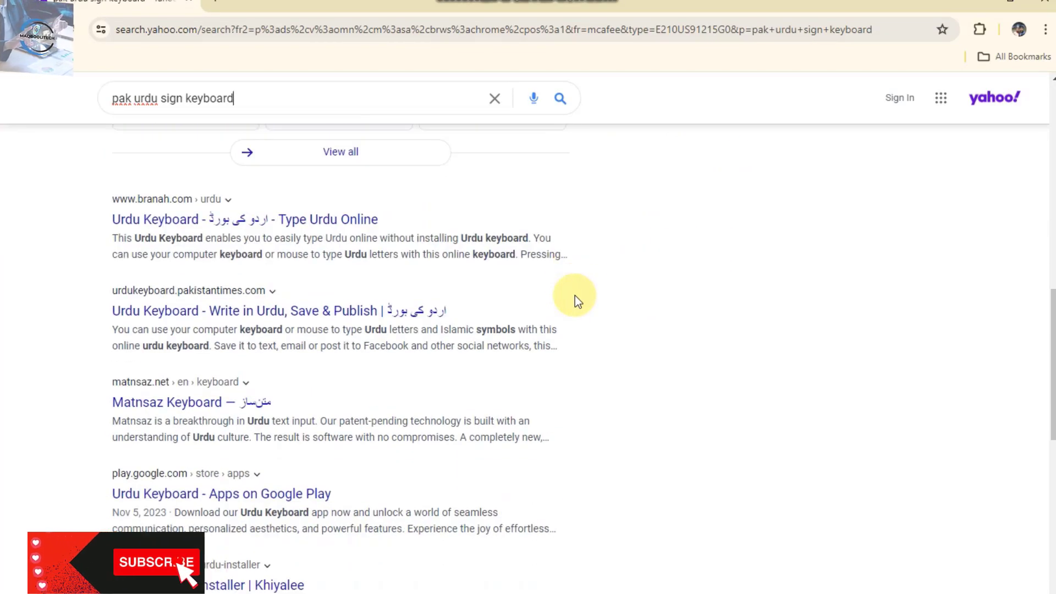
pyautogui.scroll(-4, 576, 295)
pyautogui.scroll(-7, 575, 295)
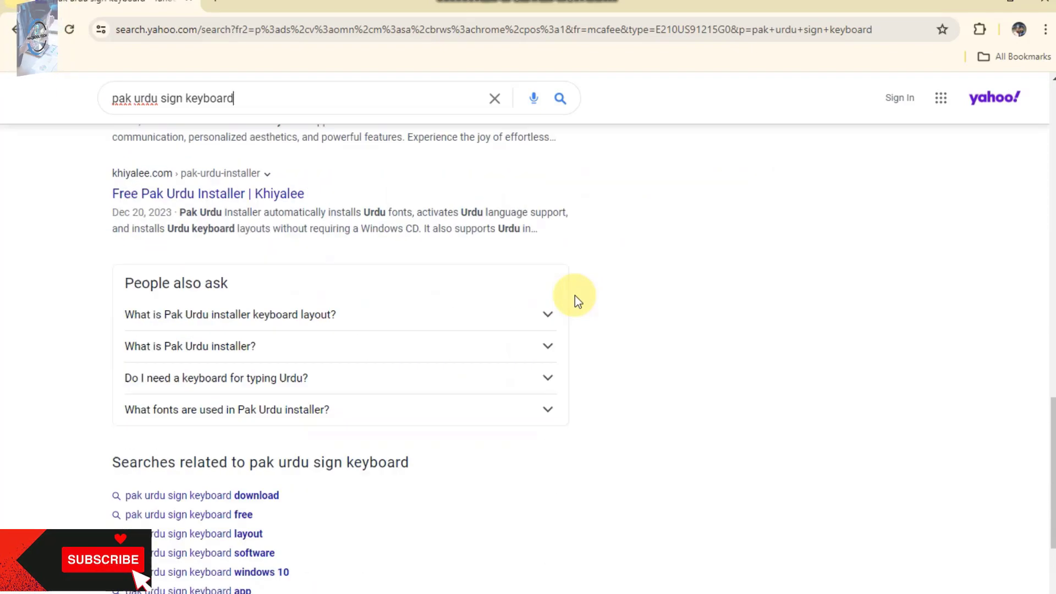
pyautogui.scroll(5, 575, 295)
pyautogui.scroll(15, 575, 295)
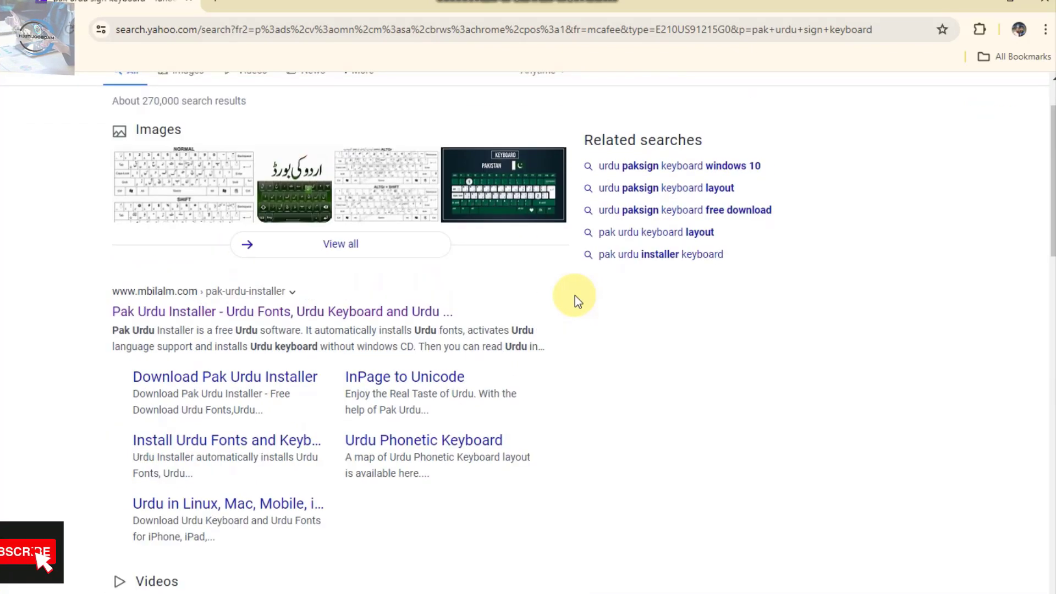
pyautogui.scroll(1, 576, 295)
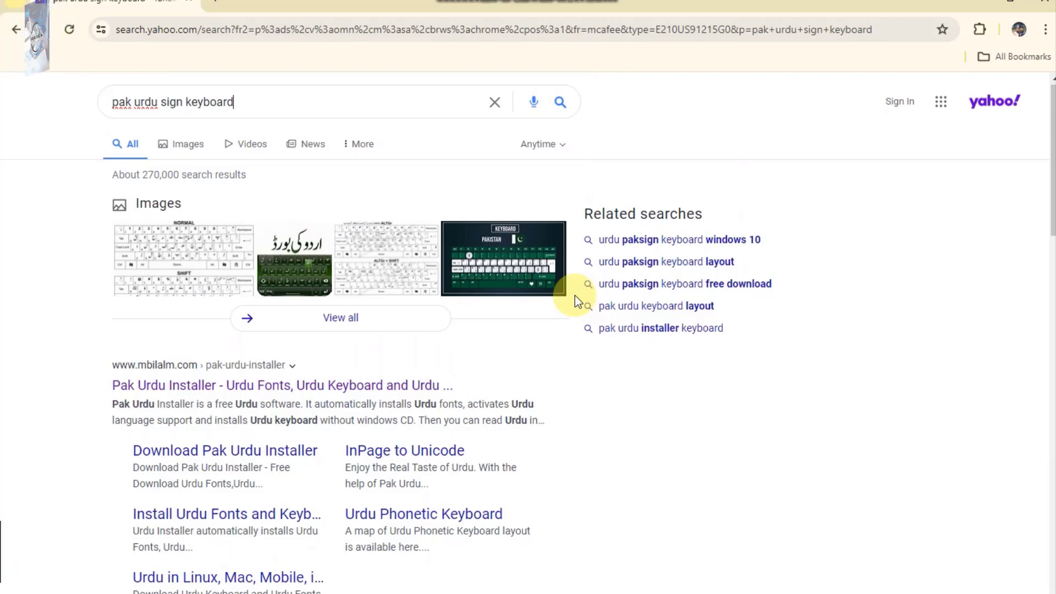
pyautogui.click(254, 385)
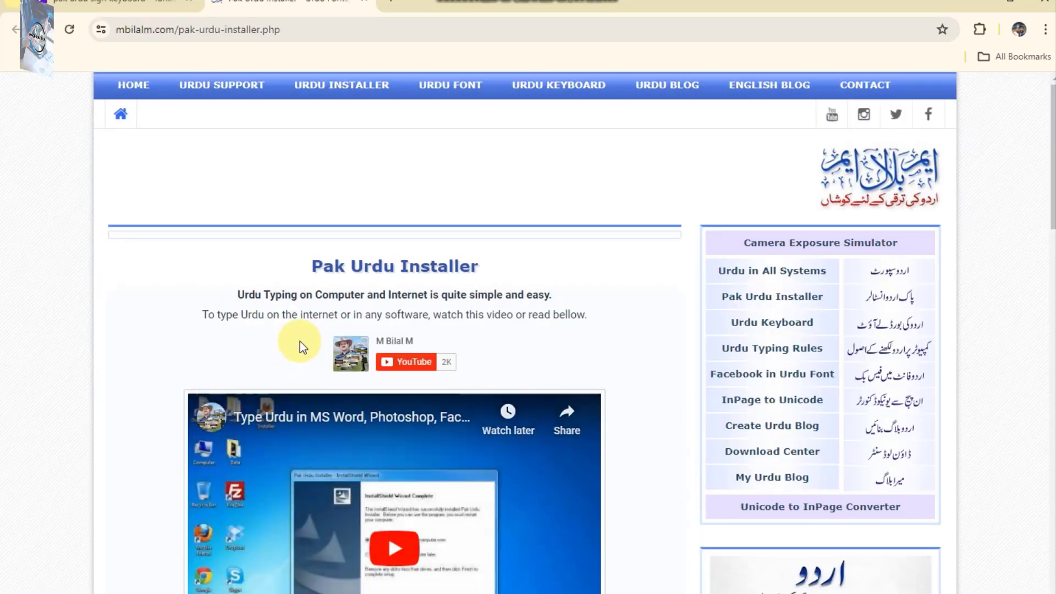
# - Go to the site's Urdu Keyboard page and follow the Urdu Keyboard Layout download link through to MediaFire
pyautogui.click(561, 85)
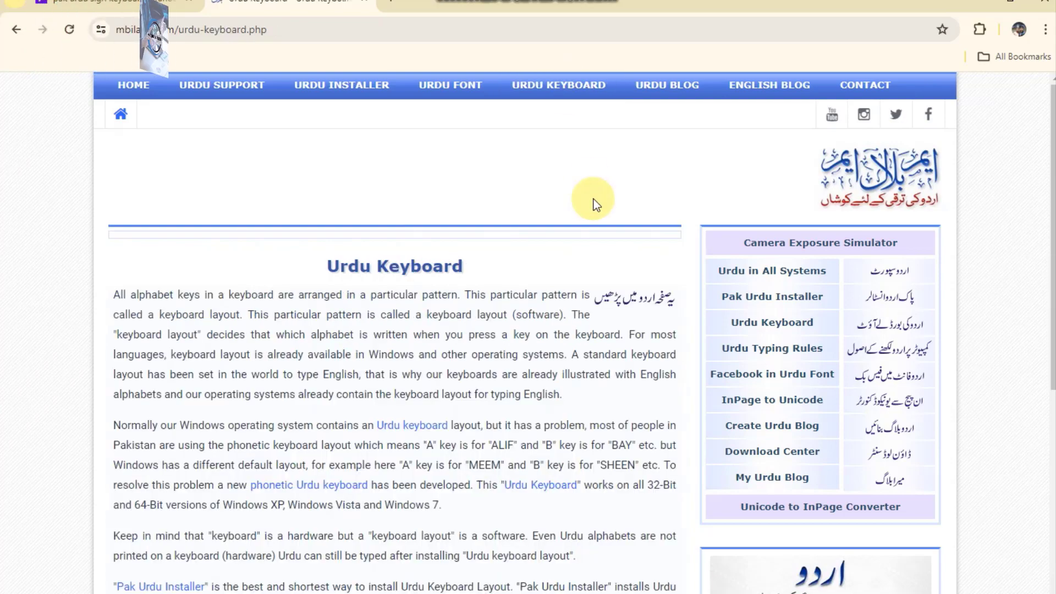
pyautogui.scroll(-5, 593, 200)
pyautogui.scroll(-2, 593, 204)
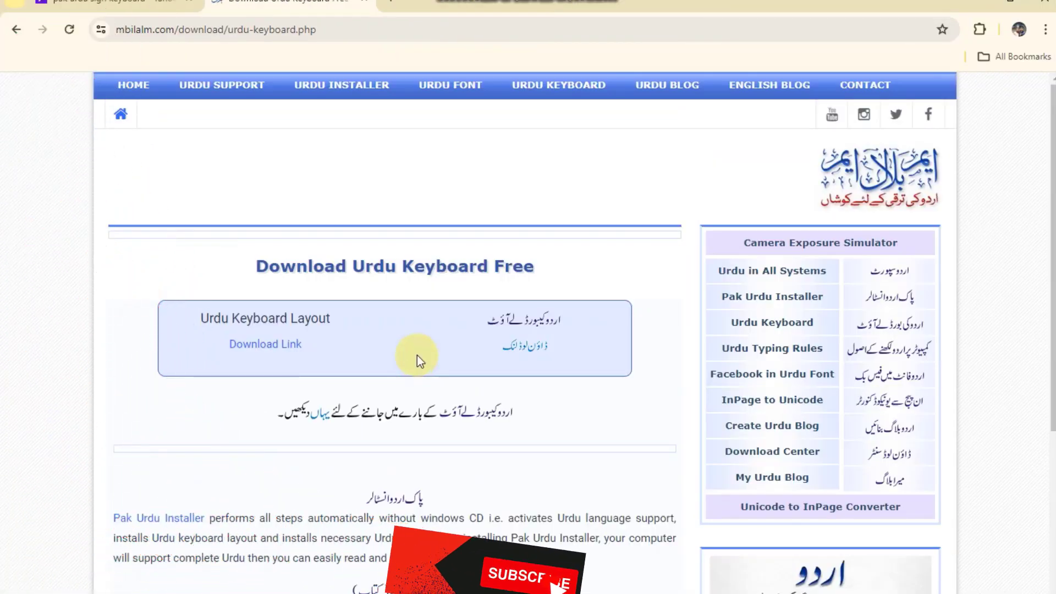
pyautogui.scroll(-3, 417, 355)
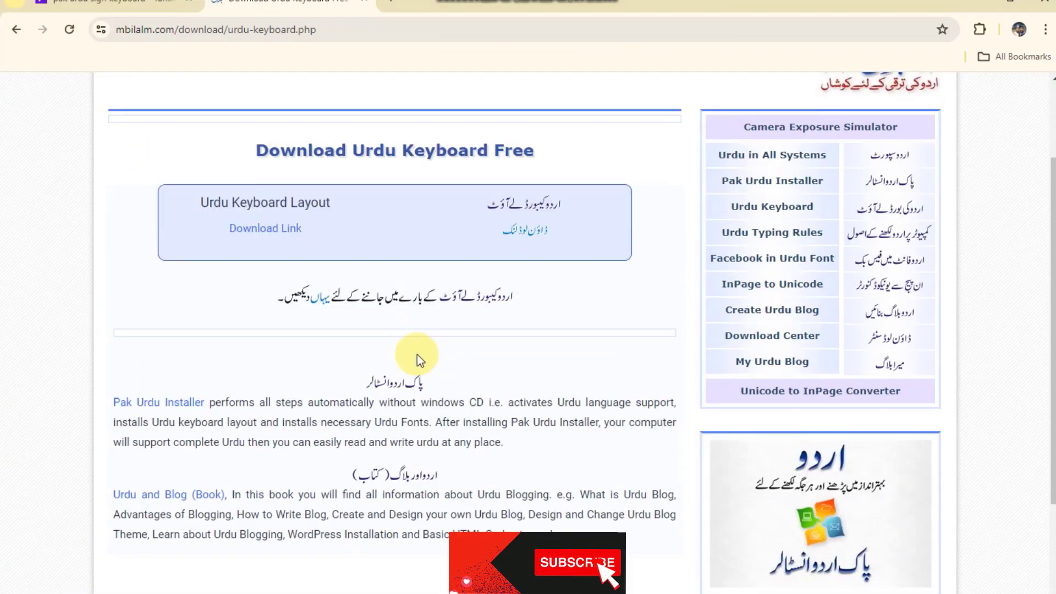
pyautogui.scroll(-1, 423, 363)
pyautogui.scroll(1, 402, 317)
pyautogui.scroll(-1, 275, 231)
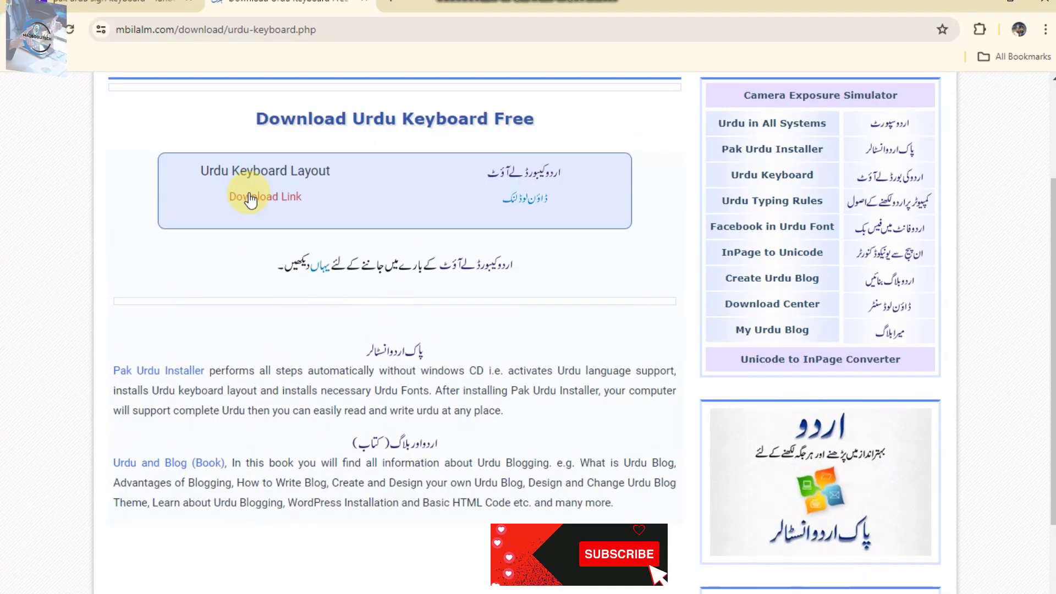
pyautogui.click(251, 198)
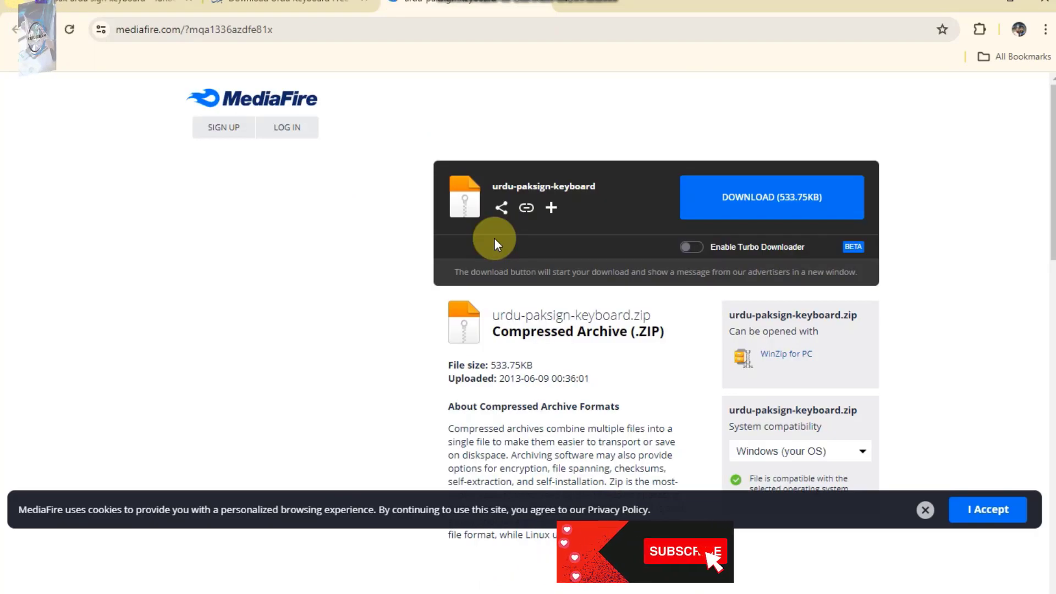
# - Accept the MediaFire cookies and download urdu-paksign-keyboard.zip
pyautogui.click(985, 511)
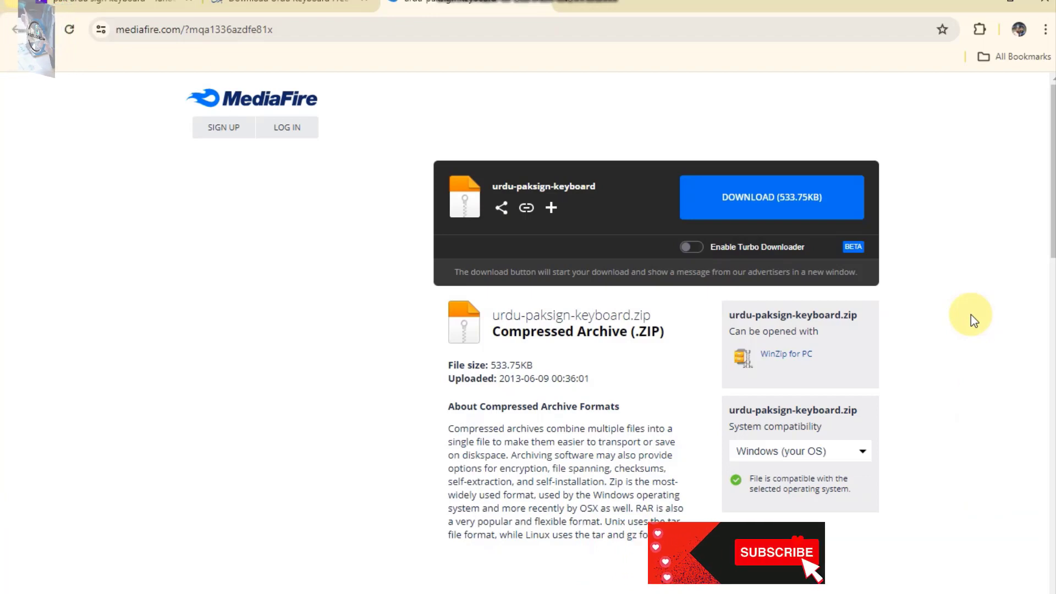
pyautogui.click(765, 197)
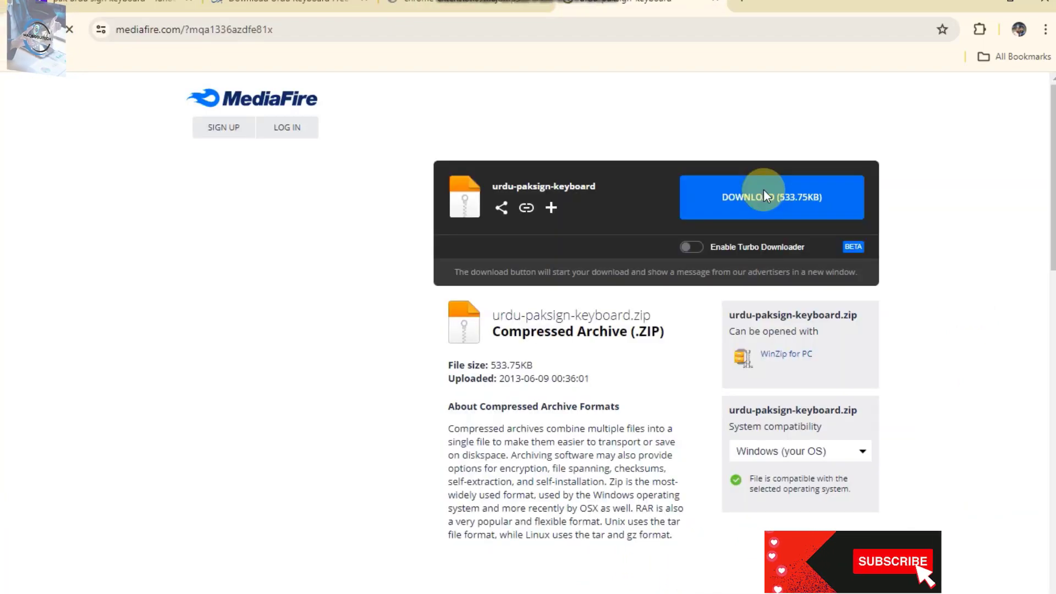
pyautogui.click(765, 196)
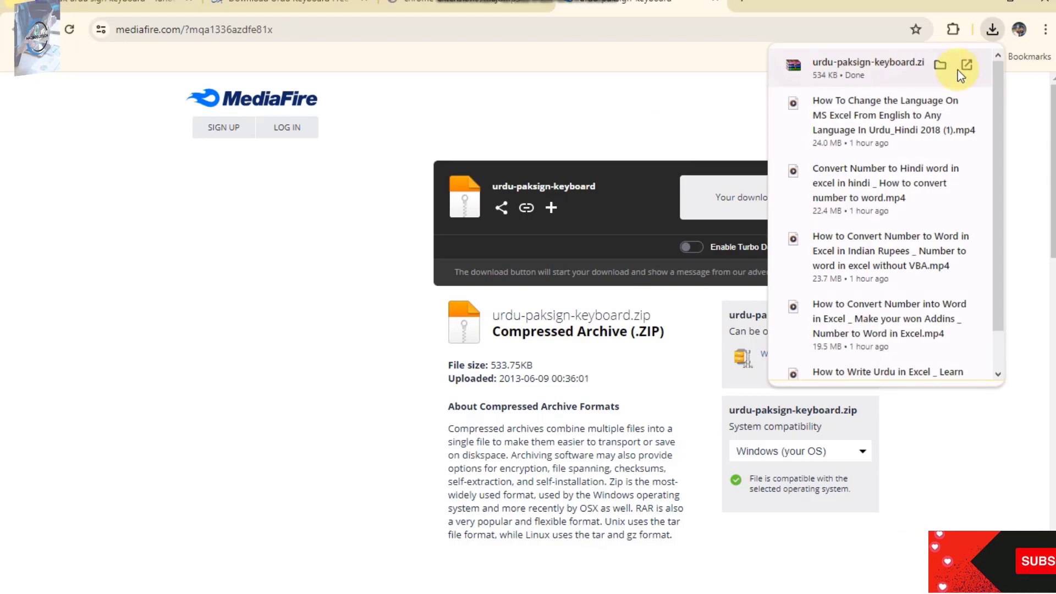
# - Show the downloaded urdu-paksign-keyboard archive in its folder and extract it to the default urdu-paksign-keyboard subfolder
pyautogui.click(940, 65)
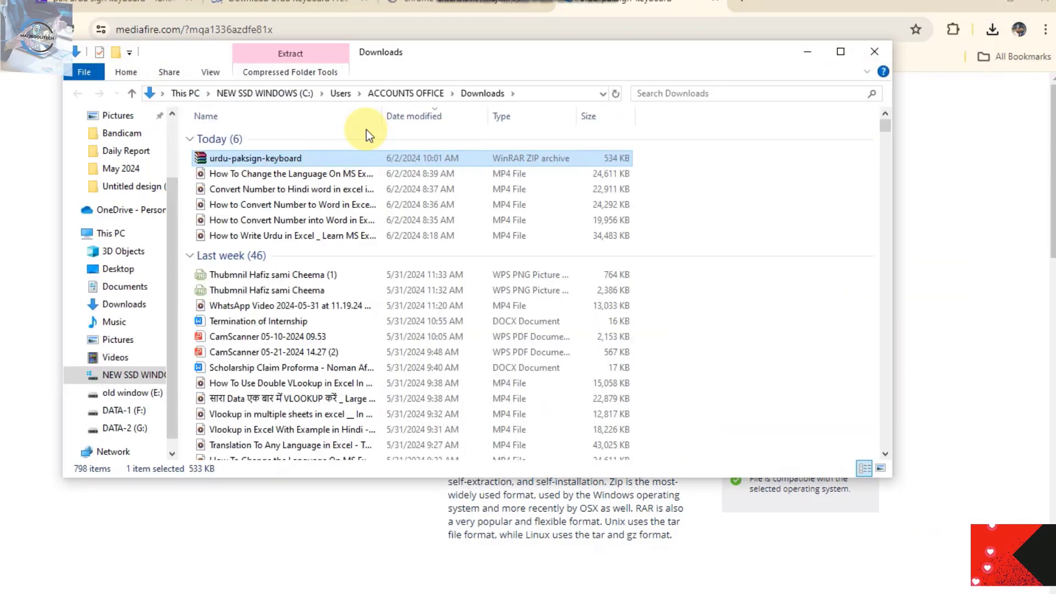
pyautogui.click(840, 51)
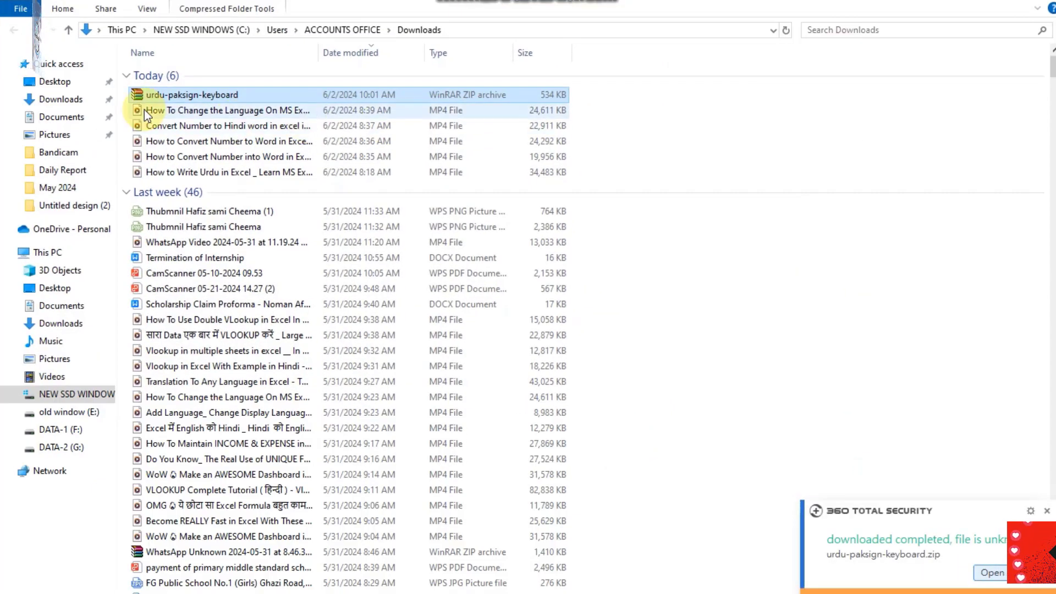
pyautogui.rightClick(166, 93)
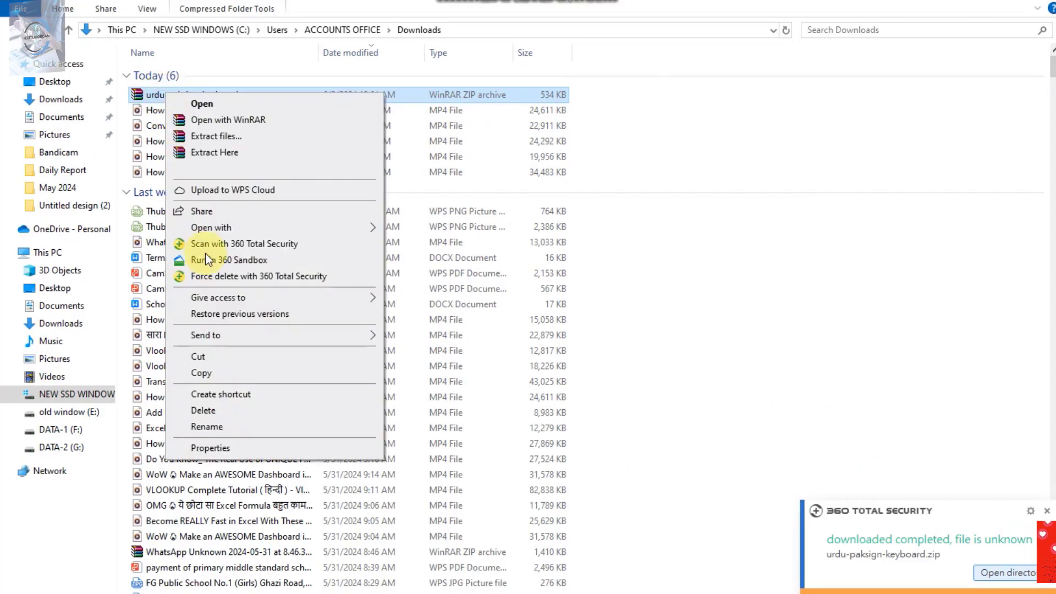
pyautogui.click(211, 136)
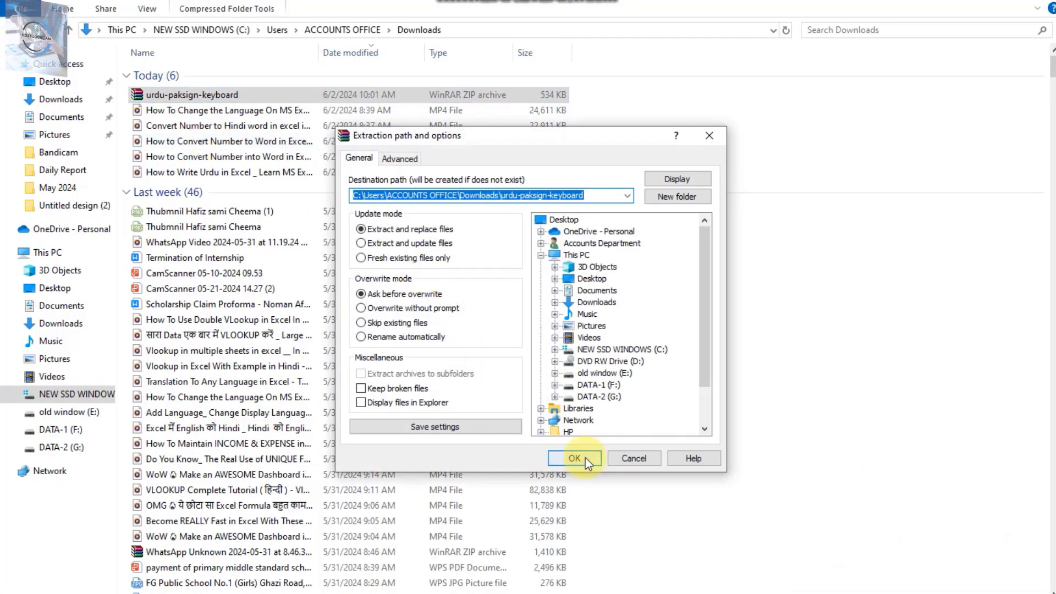
pyautogui.click(585, 457)
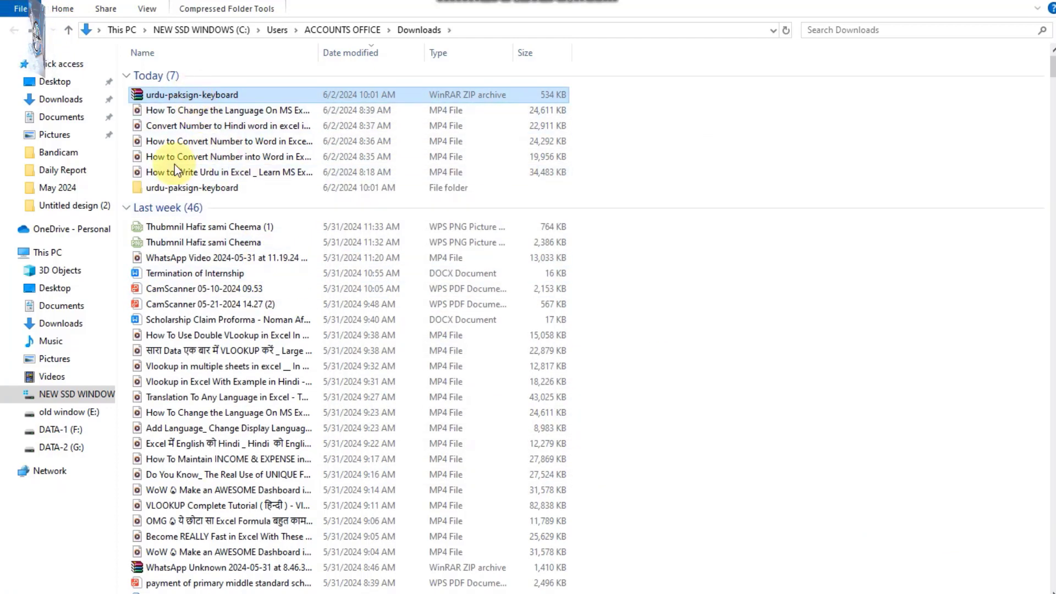
# - Install UPSK1p2_amd64 from the extracted Urdu PakSign Keyboard 1.2 folder, allowing the input method change with "Do not remind me again" enabled
pyautogui.doubleClick(176, 187)
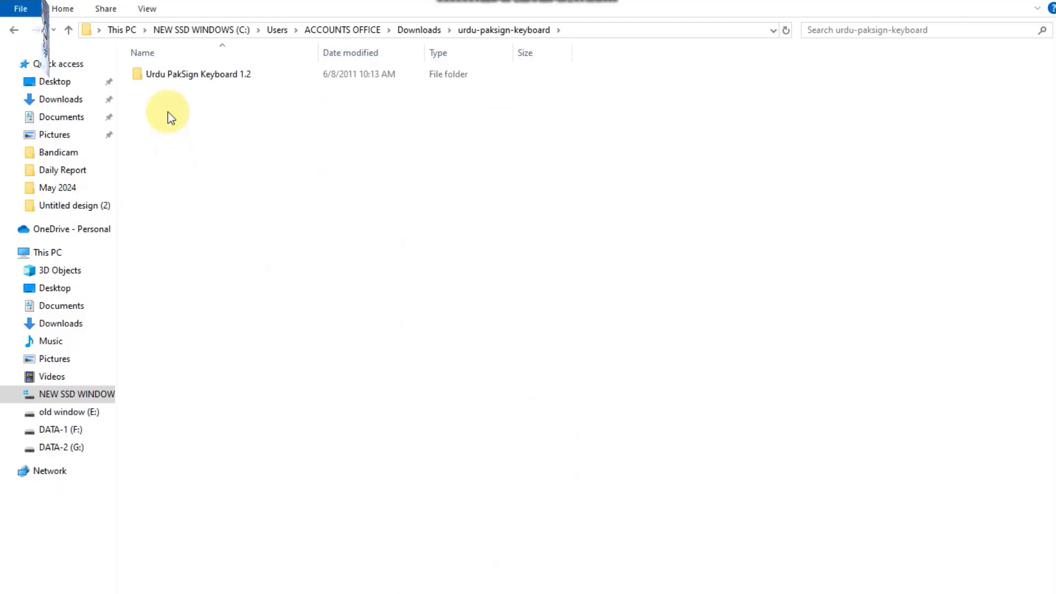
pyautogui.doubleClick(166, 77)
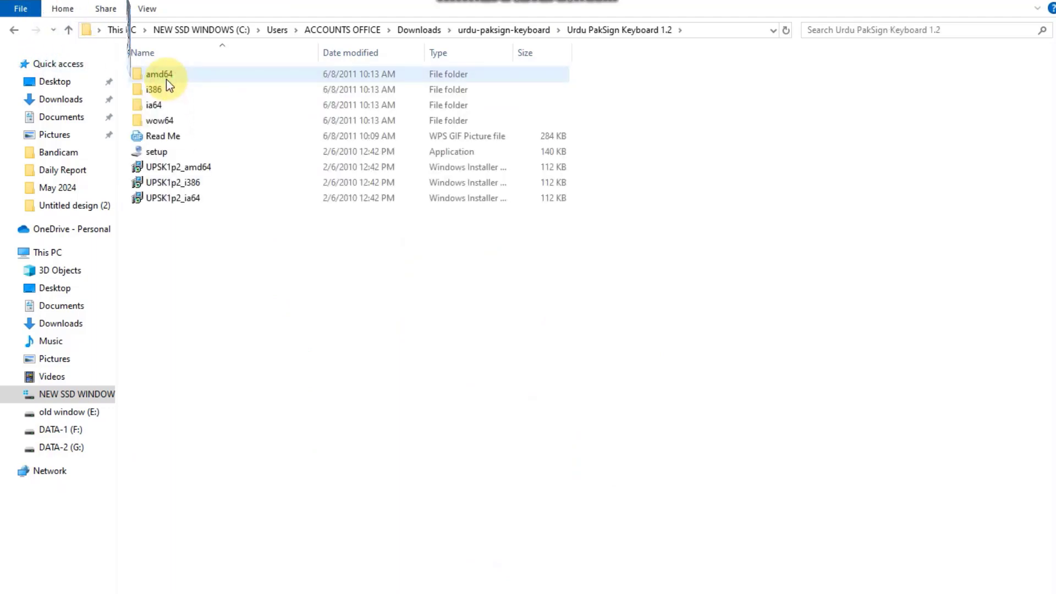
pyautogui.click(174, 169)
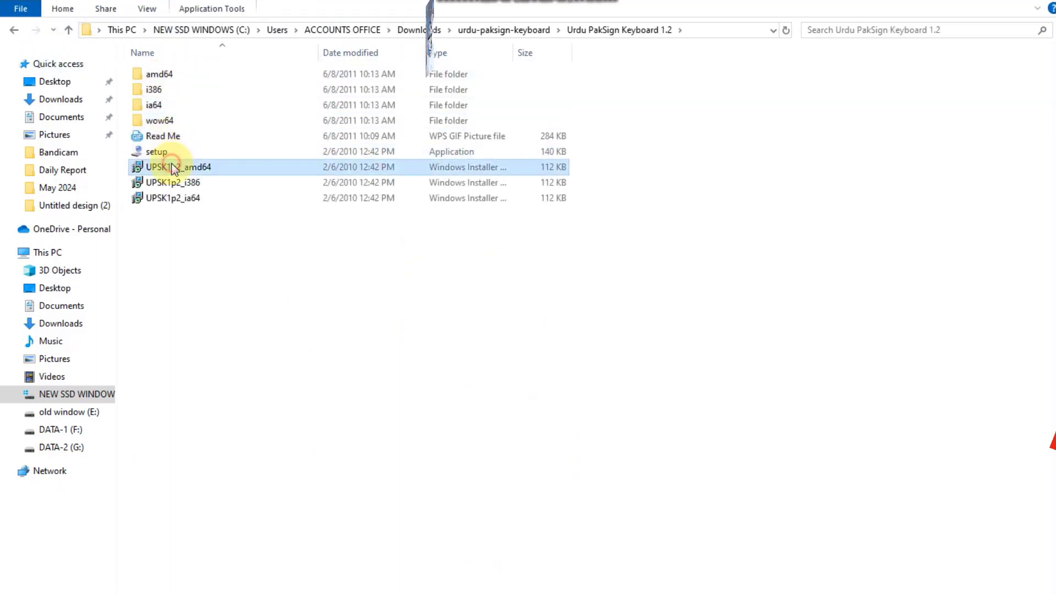
pyautogui.rightClick(173, 170)
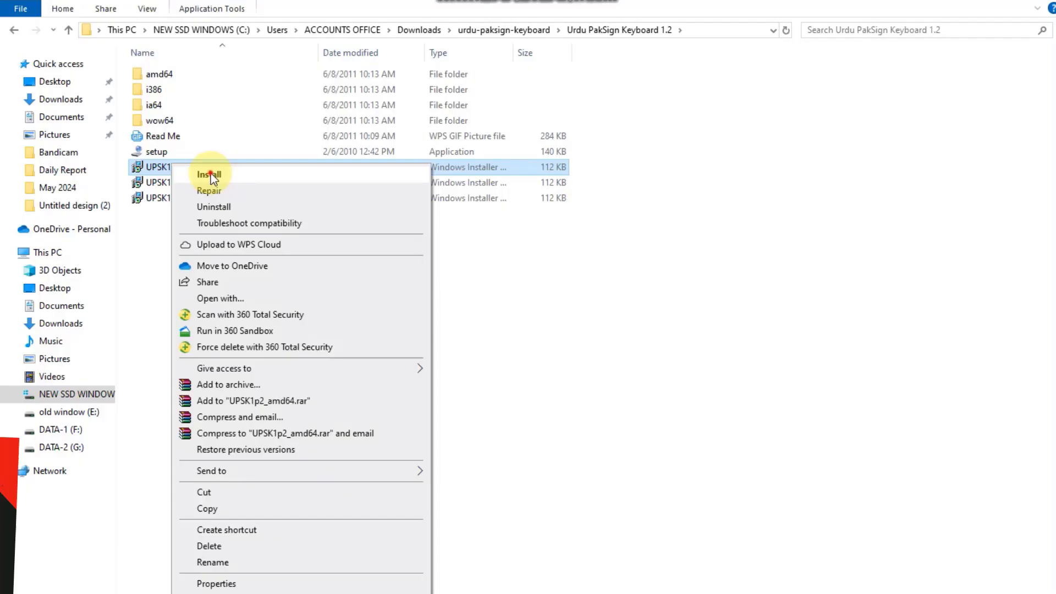
pyautogui.click(210, 173)
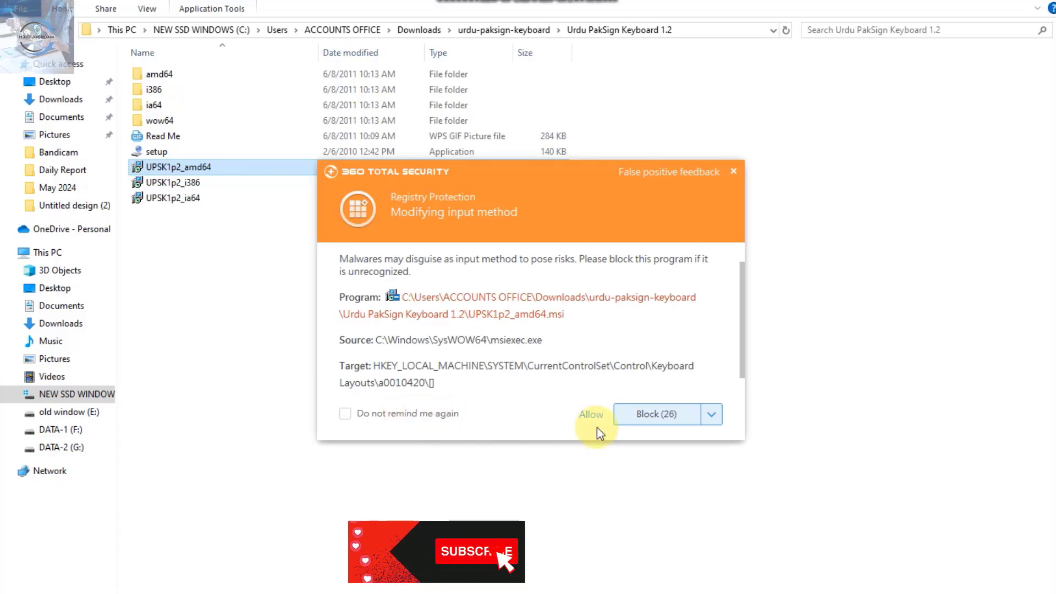
pyautogui.click(431, 415)
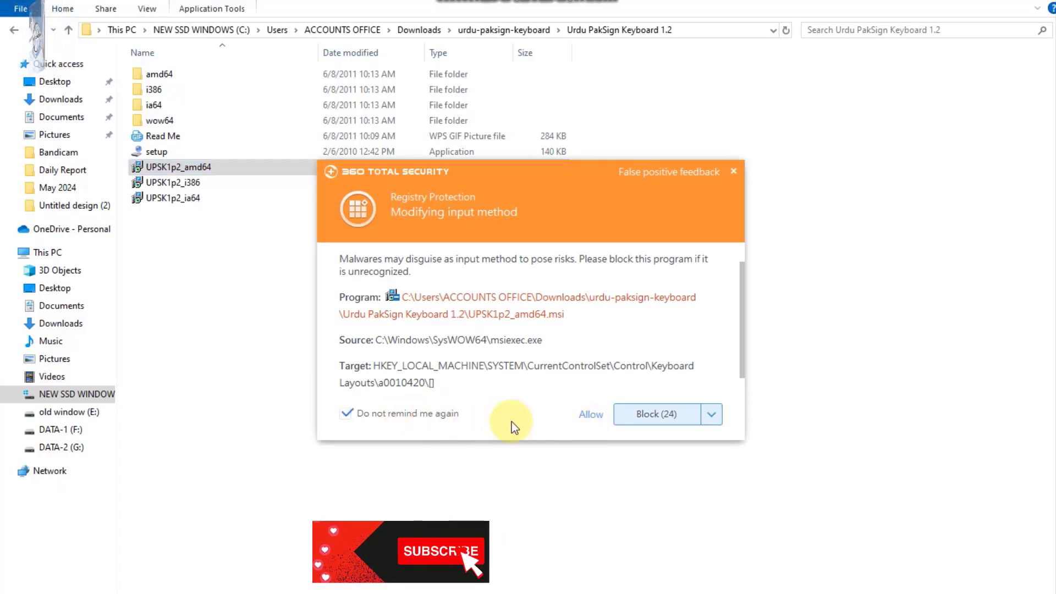
pyautogui.click(601, 420)
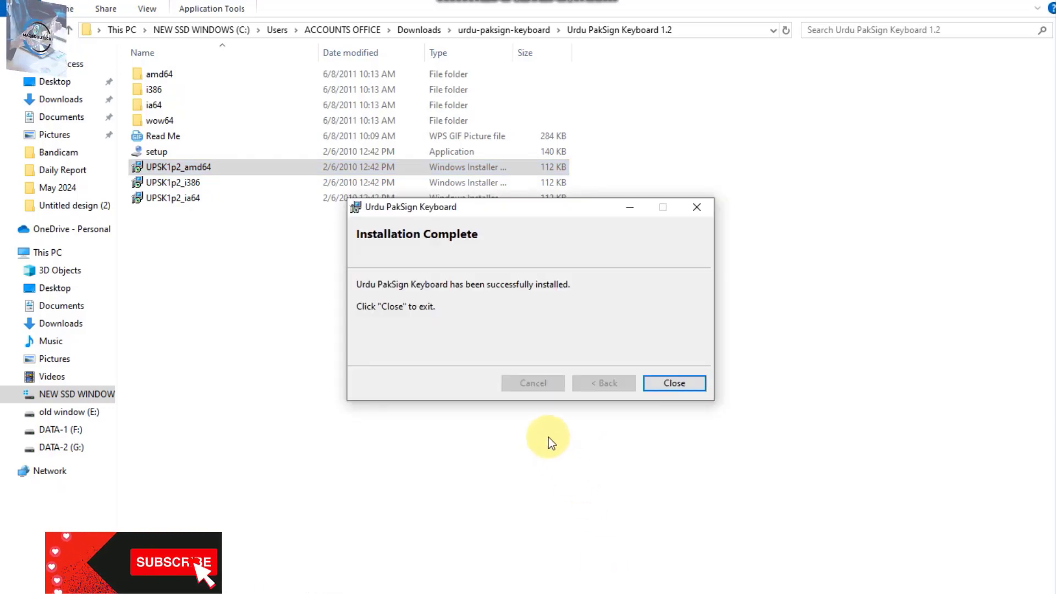
pyautogui.click(675, 382)
# - Try to install the UPSK1p2_i386 package and dismiss the installer message
pyautogui.click(189, 185)
pyautogui.rightClick(189, 185)
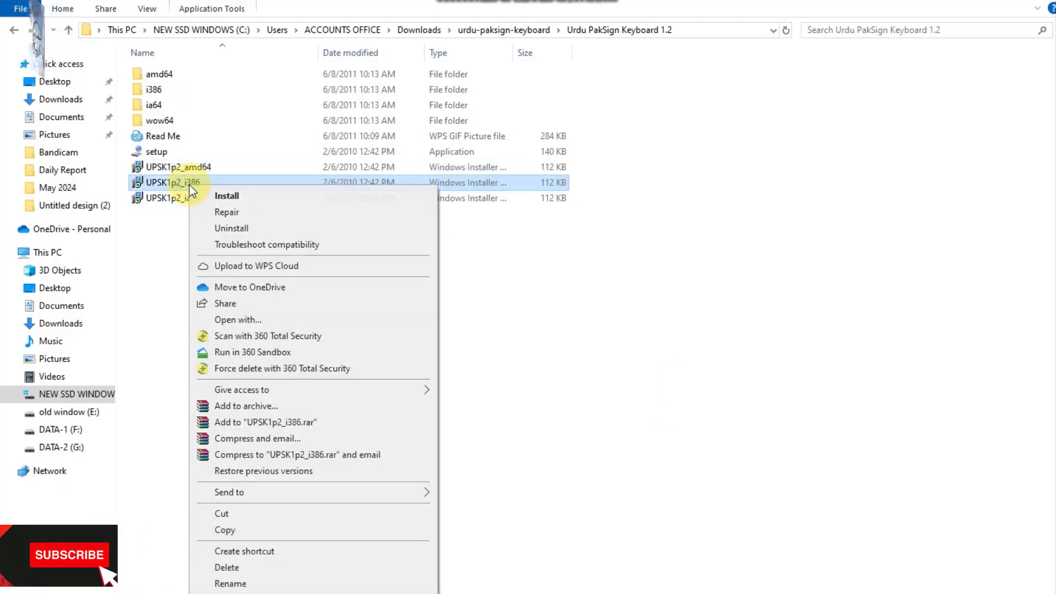
pyautogui.click(246, 197)
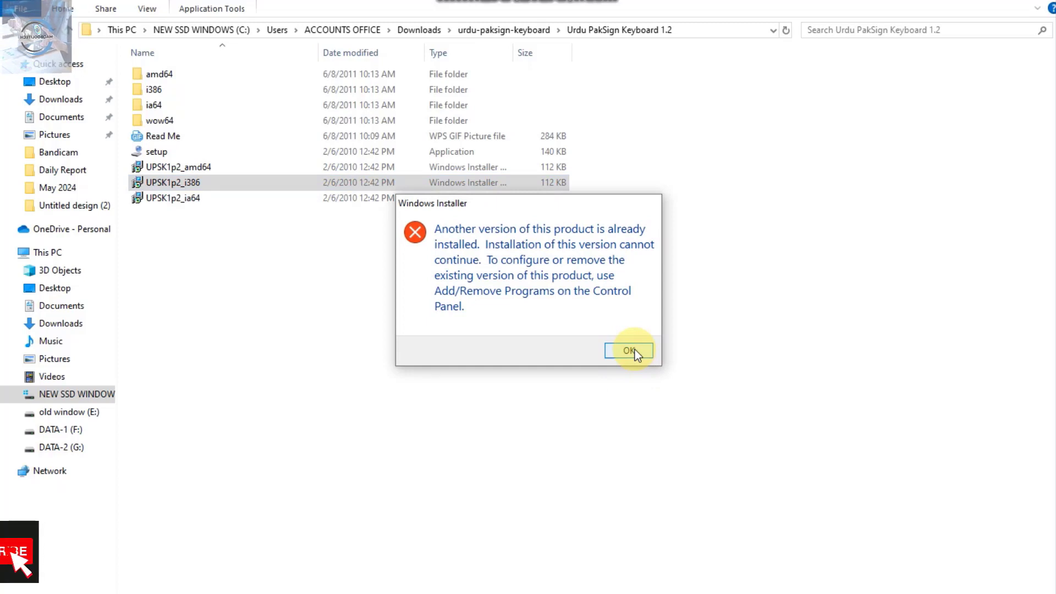
pyautogui.click(635, 349)
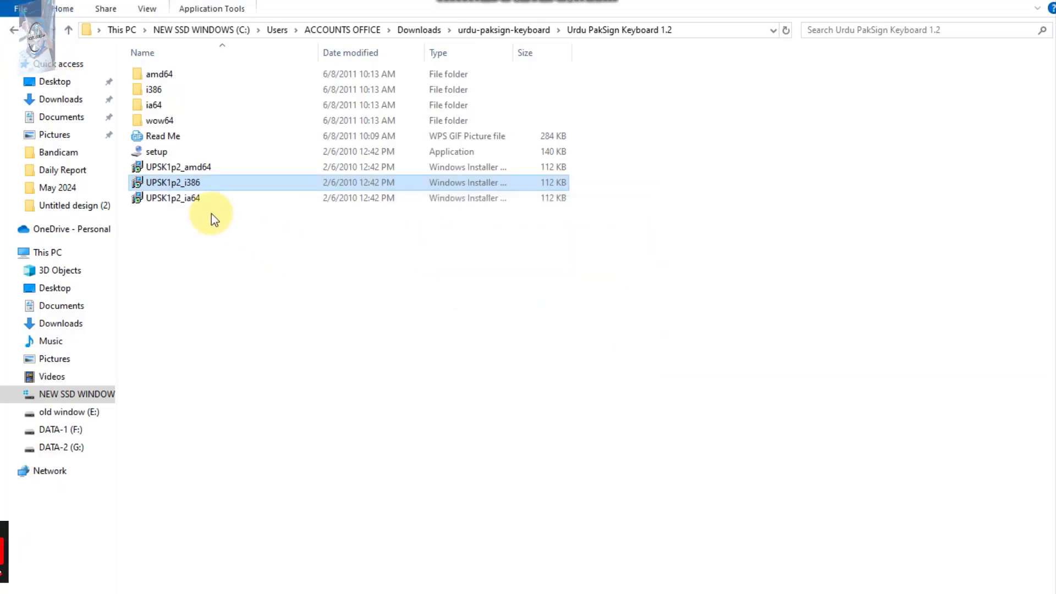
# - Try to install the UPSK1p2_ia64 package and dismiss the installer message
pyautogui.click(179, 198)
pyautogui.rightClick(180, 198)
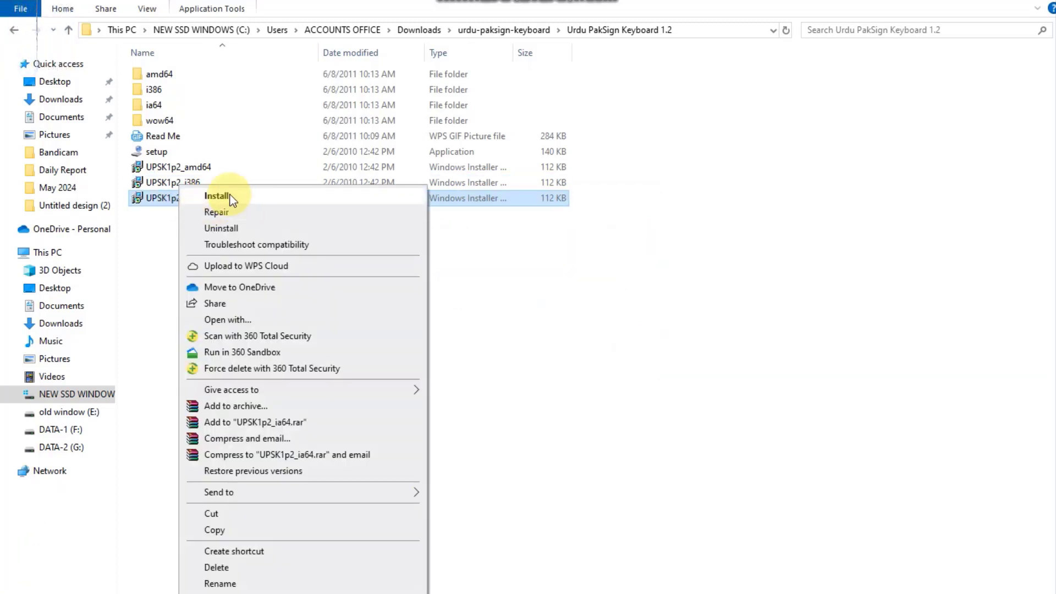
pyautogui.click(229, 196)
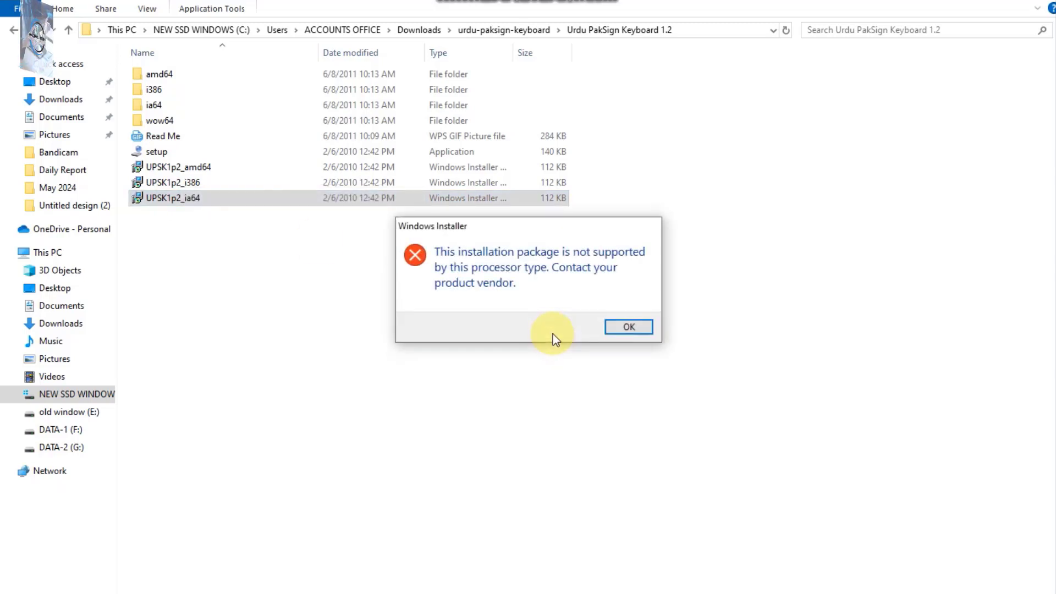
pyautogui.click(628, 327)
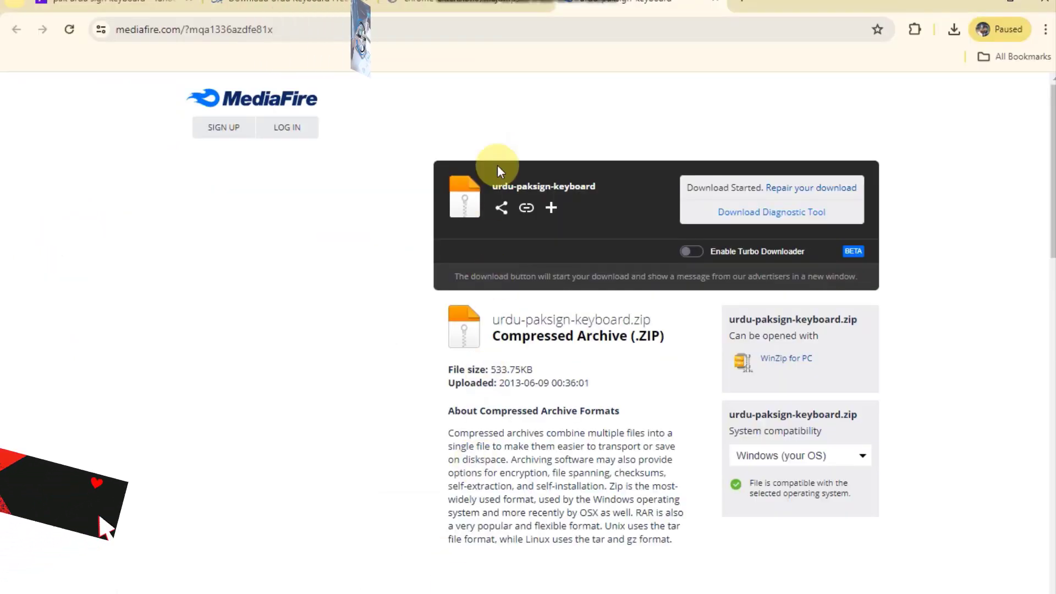
# - Close the MediaFire and inaccessible-file pages in the browser and open the website's Urdu Font page
pyautogui.click(717, 3)
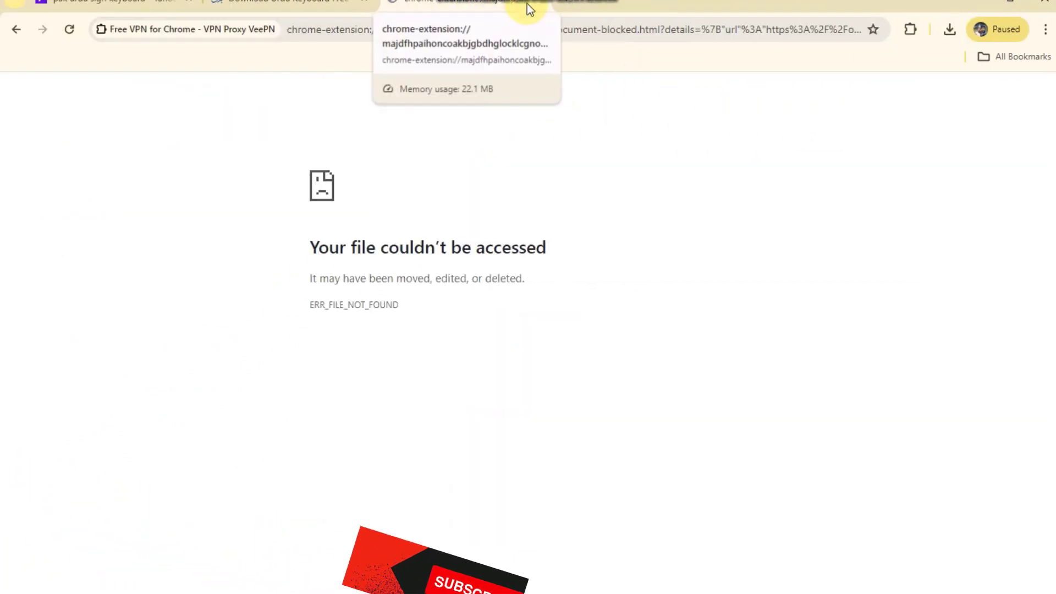
pyautogui.click(537, 2)
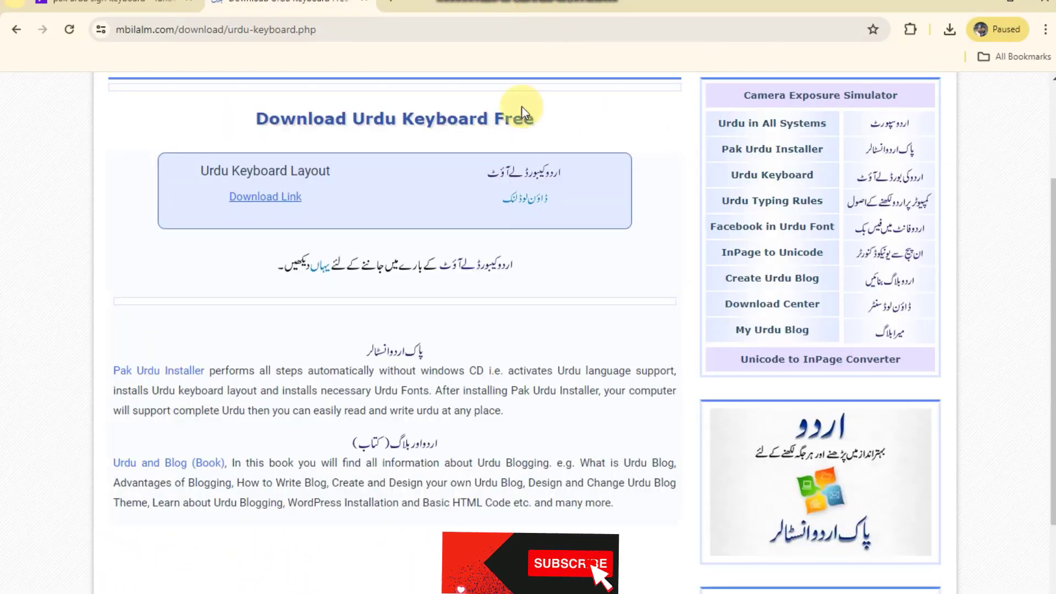
pyautogui.scroll(3, 389, 323)
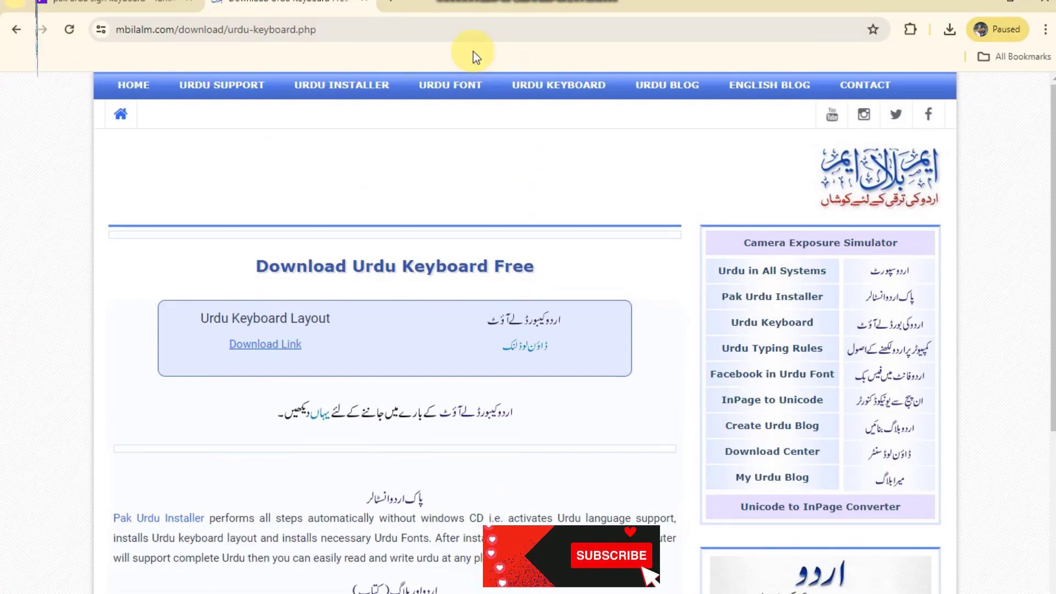
pyautogui.click(439, 87)
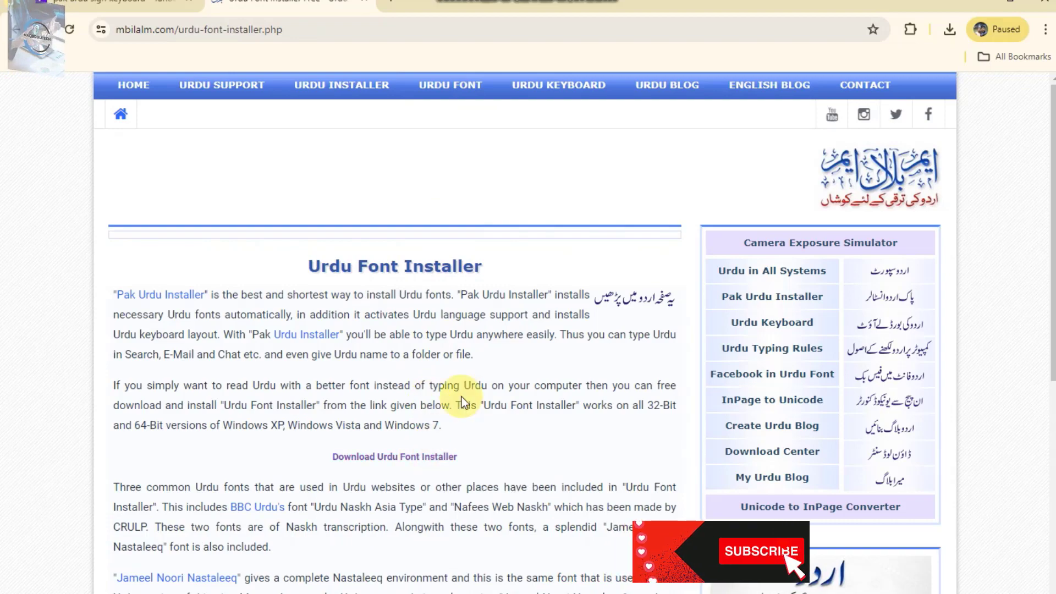
# - Download urdu-font-installer.zip from MediaFire through the Urdu Font Installer's download link
pyautogui.scroll(-6, 420, 467)
pyautogui.scroll(4, 465, 401)
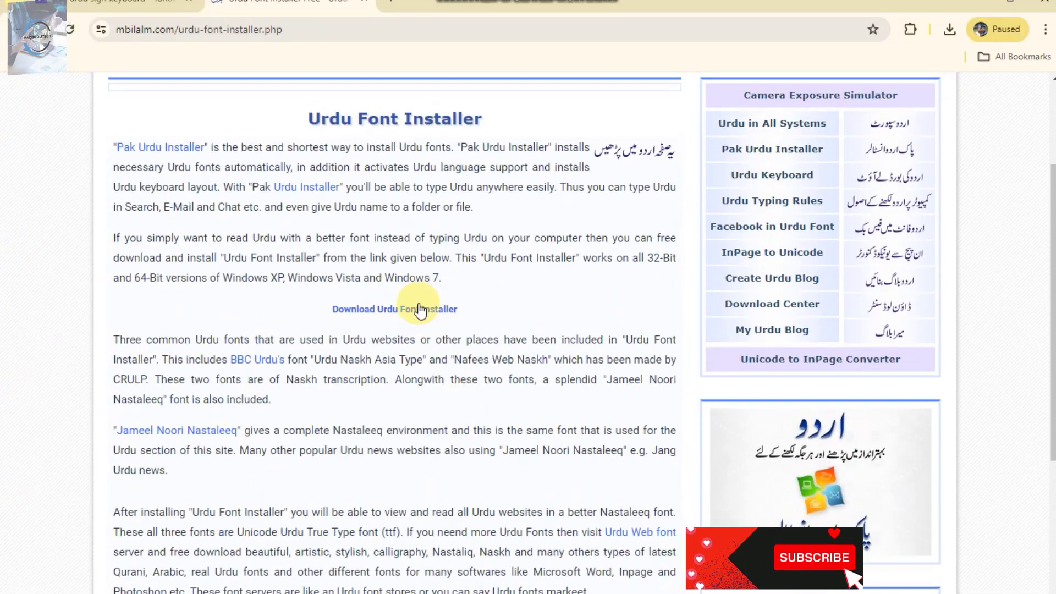
pyautogui.click(419, 309)
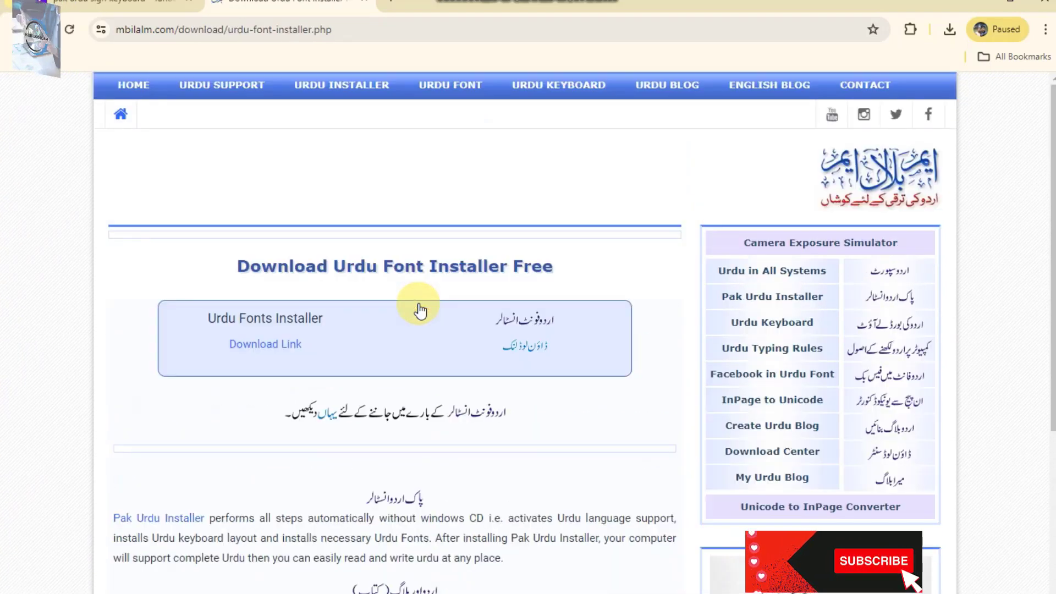
pyautogui.scroll(-3, 418, 308)
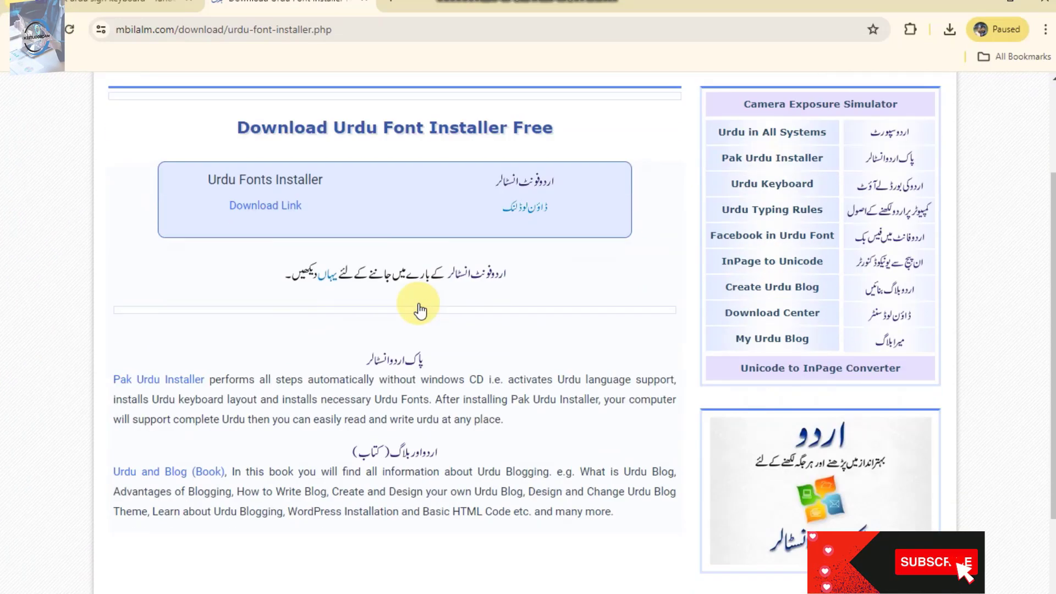
pyautogui.scroll(3, 416, 307)
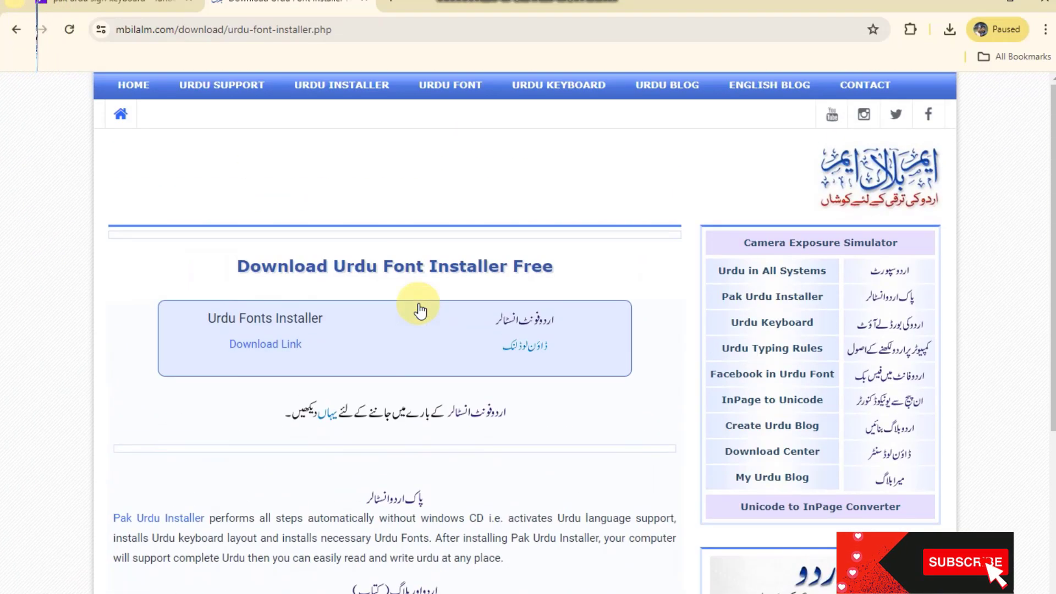
pyautogui.click(265, 345)
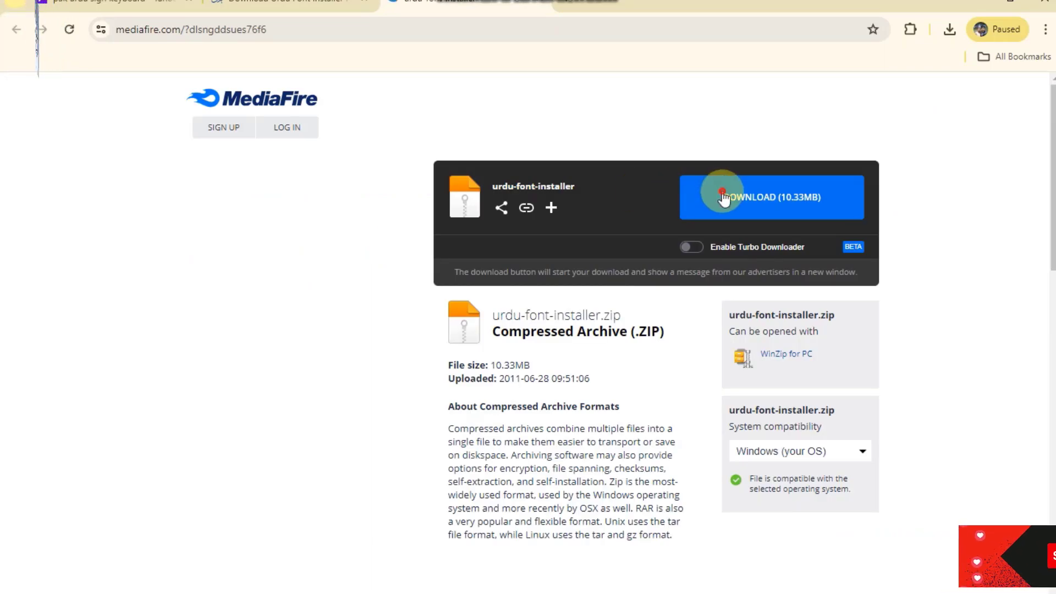
pyautogui.click(722, 197)
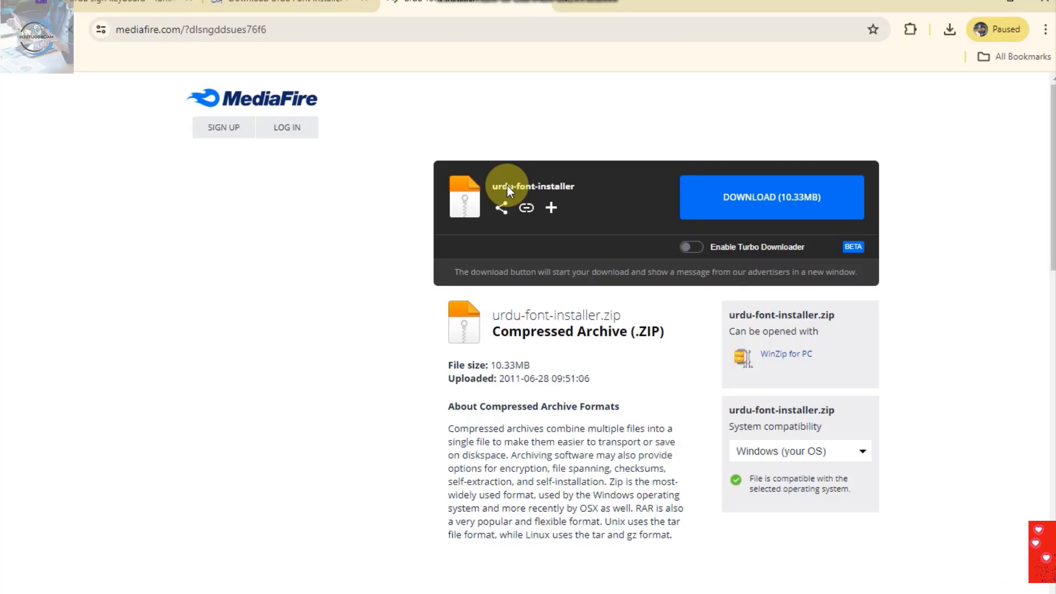
pyautogui.click(825, 216)
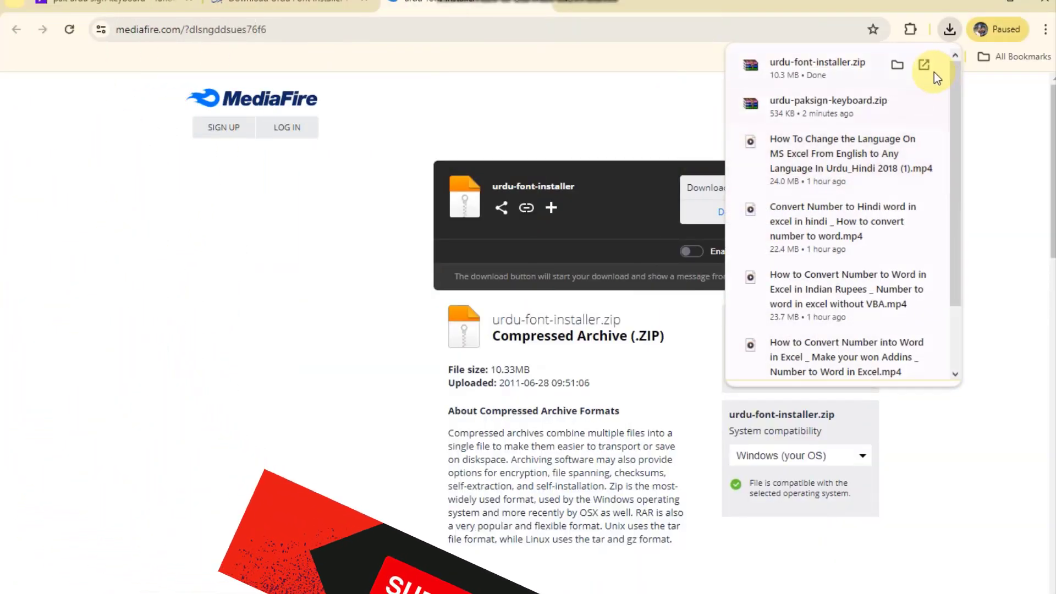
# - Show the downloaded urdu-font-installer archive in its folder and extract it to the default urdu-font-installer subfolder
pyautogui.click(897, 64)
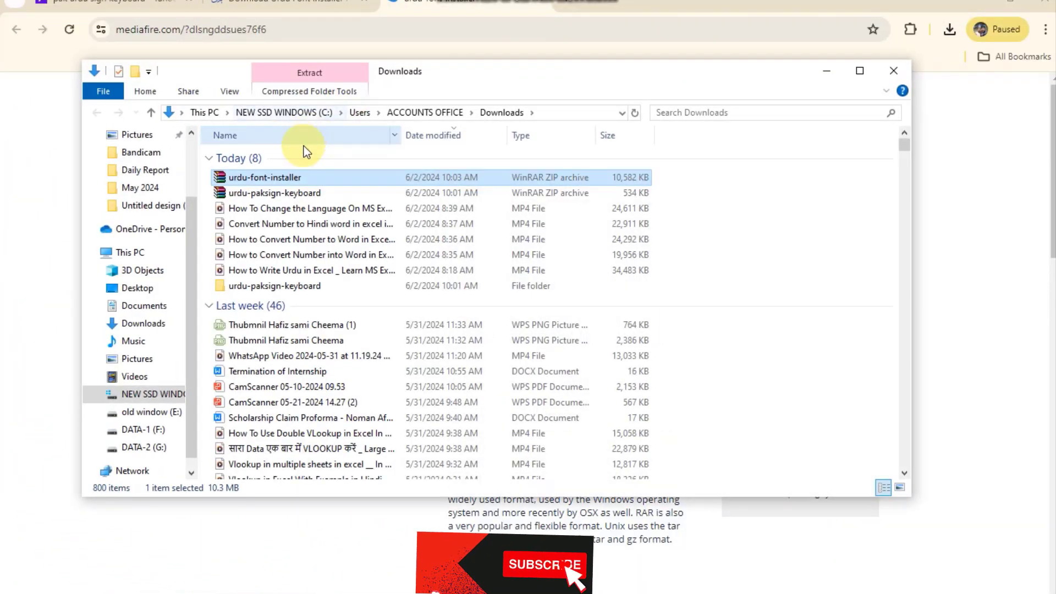
pyautogui.rightClick(301, 173)
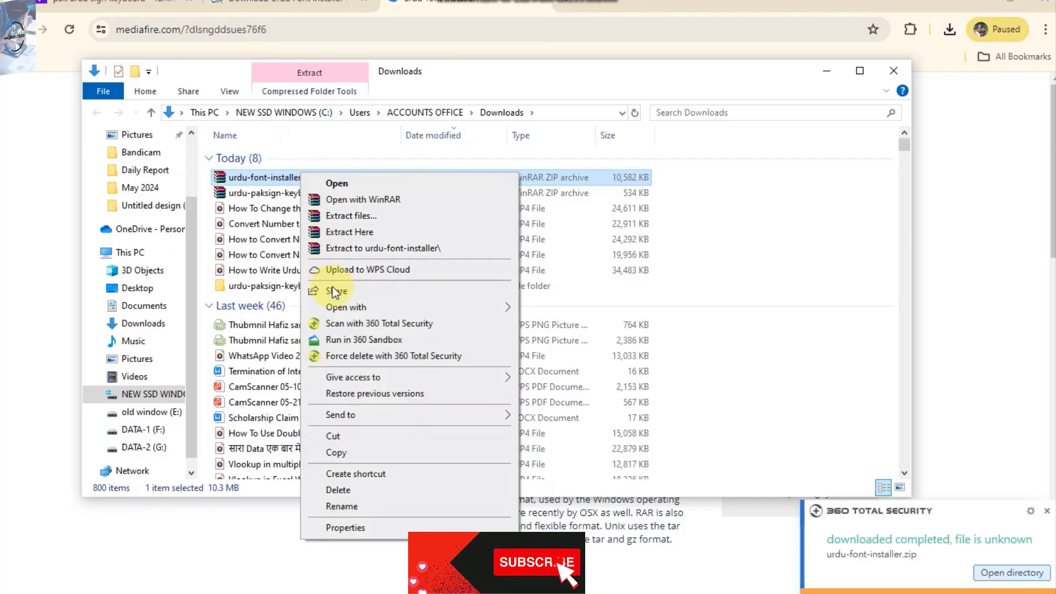
pyautogui.click(359, 215)
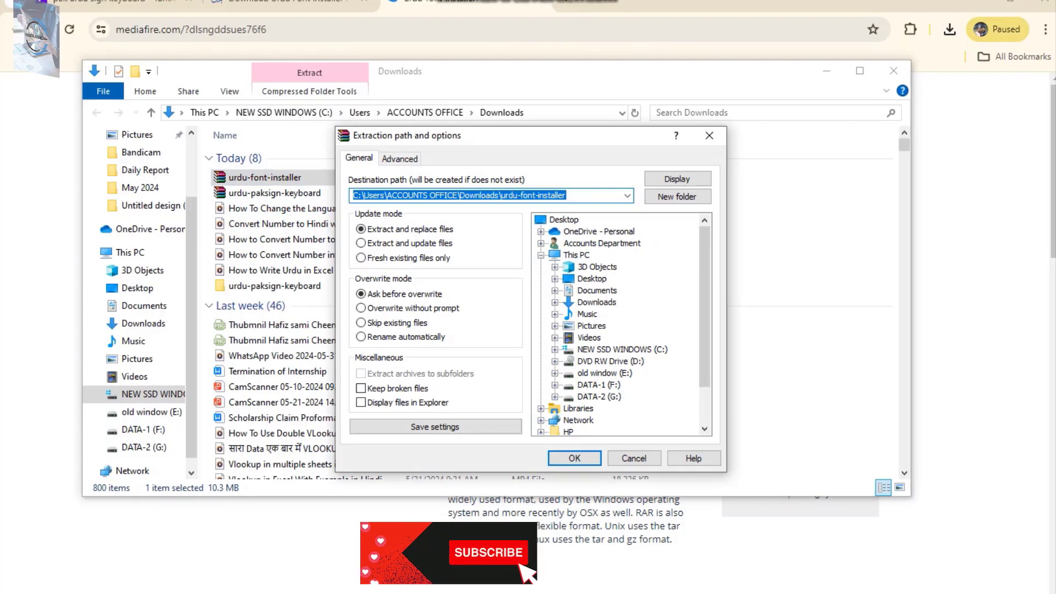
pyautogui.click(574, 458)
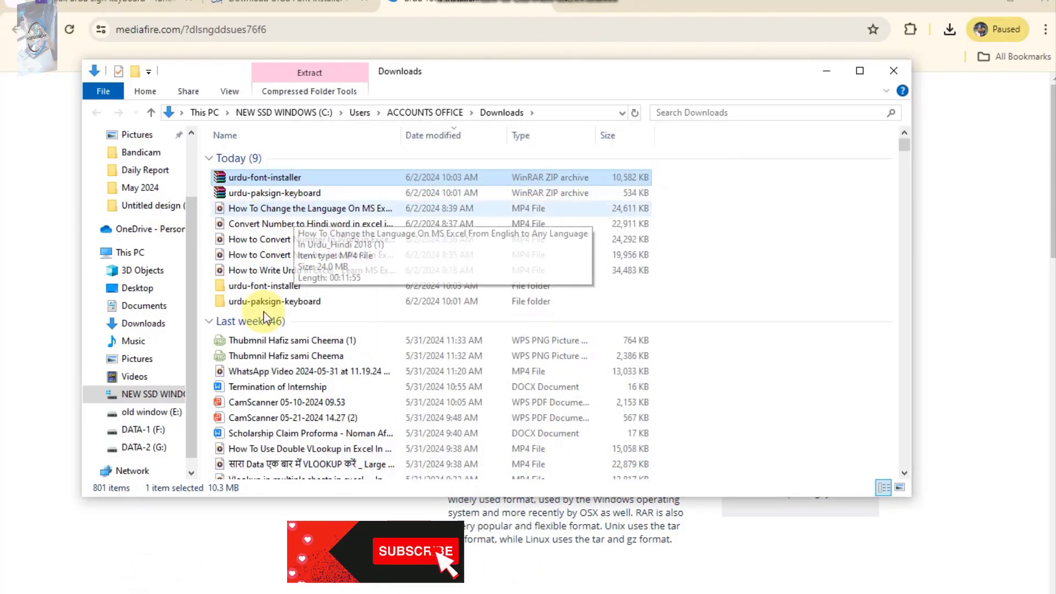
# - Install the Urdu fonts with Setup from the extracted Urdu Font Installer 1.0 folder, choosing "No, I will restart my computer later"
pyautogui.doubleClick(256, 289)
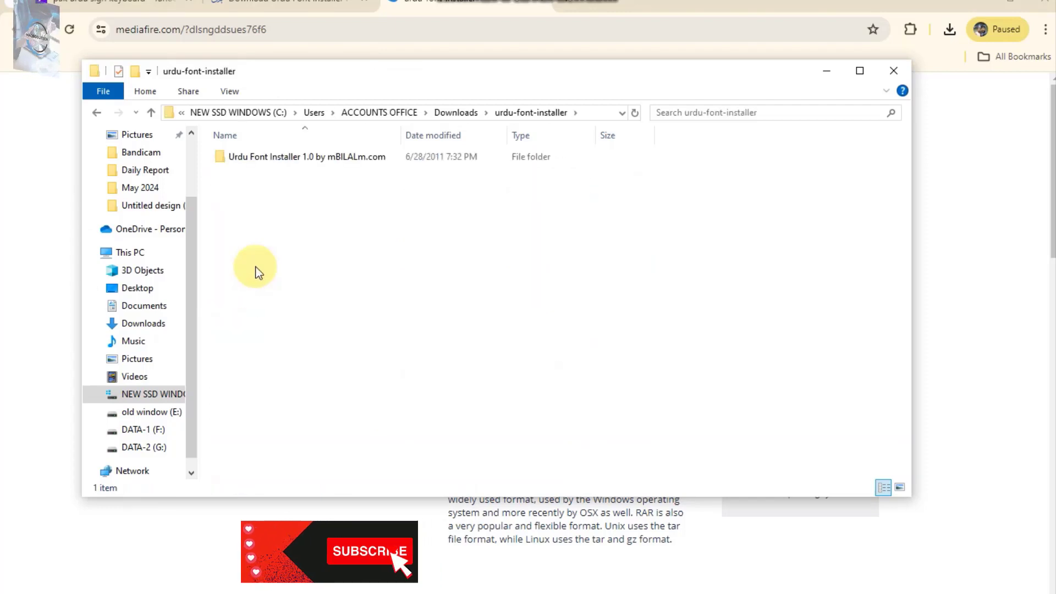
pyautogui.doubleClick(267, 156)
pyautogui.doubleClick(218, 160)
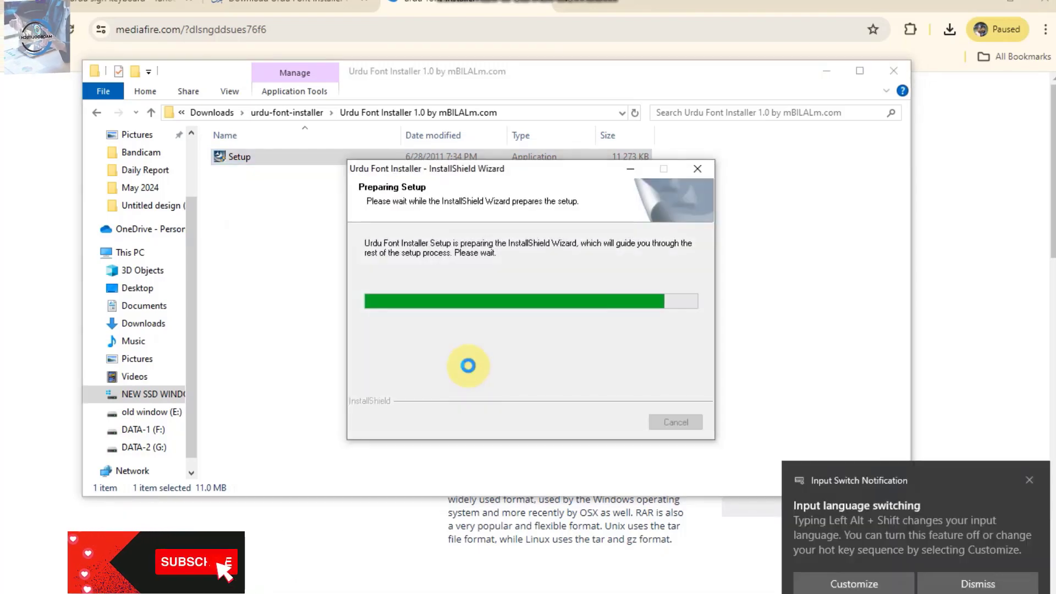
pyautogui.click(605, 436)
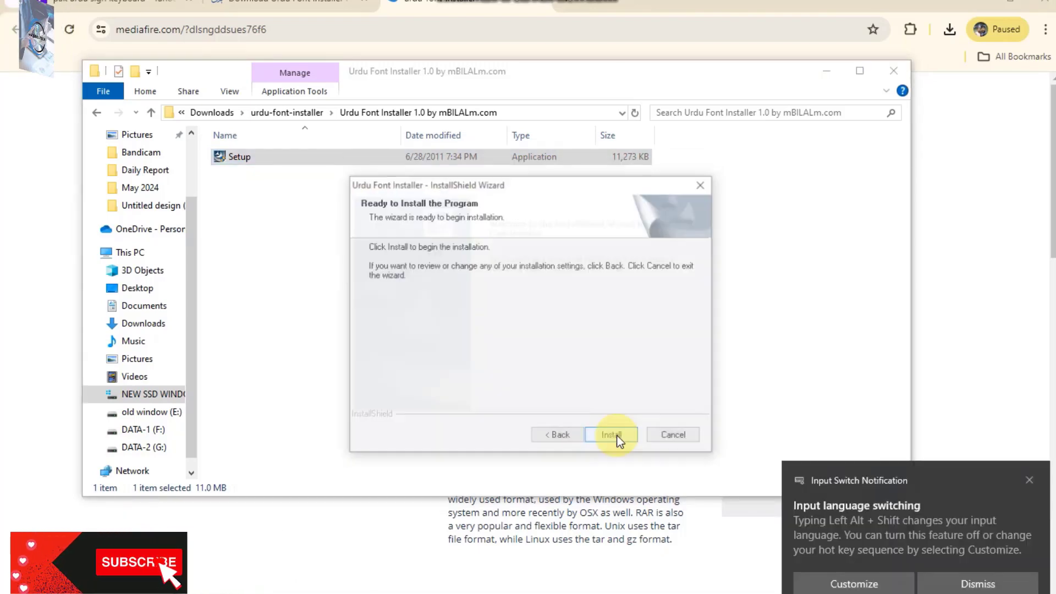
pyautogui.click(615, 434)
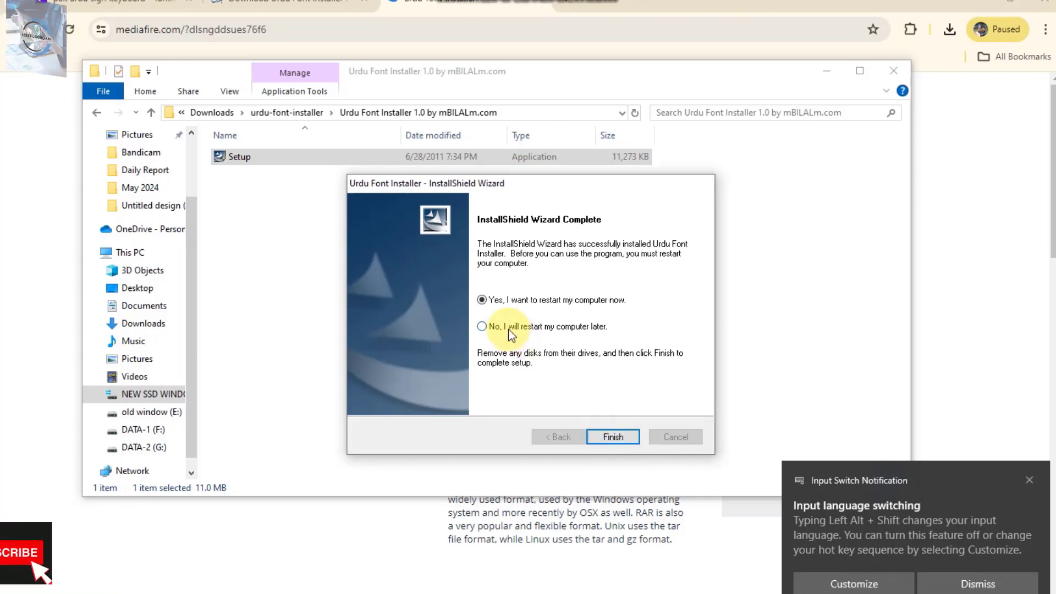
pyautogui.click(508, 328)
pyautogui.click(599, 440)
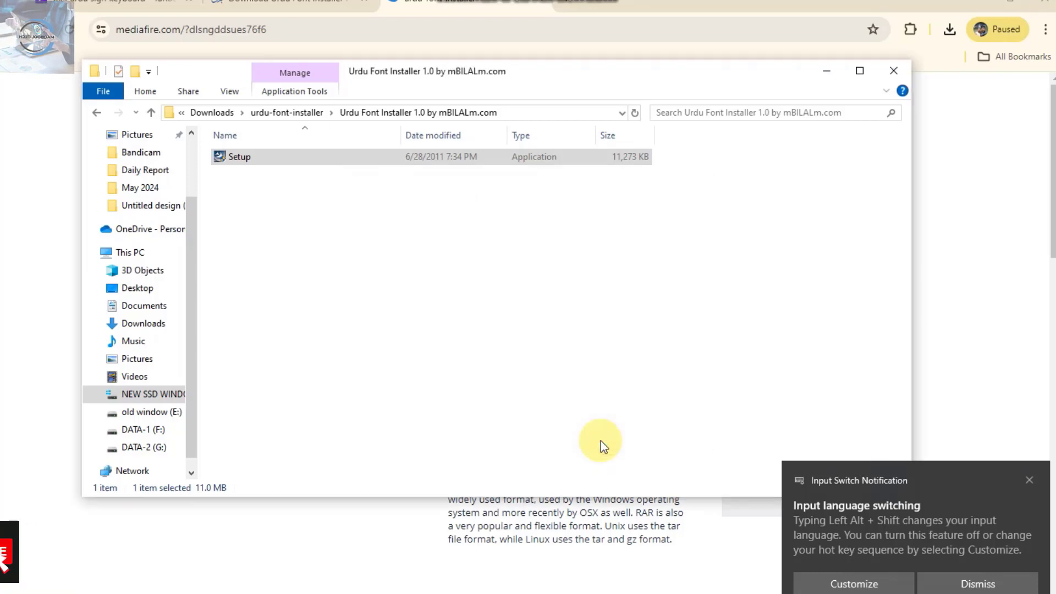
# - Close the font installer folder and the MediaFire page, and switch to a blank Excel workbook
pyautogui.click(893, 72)
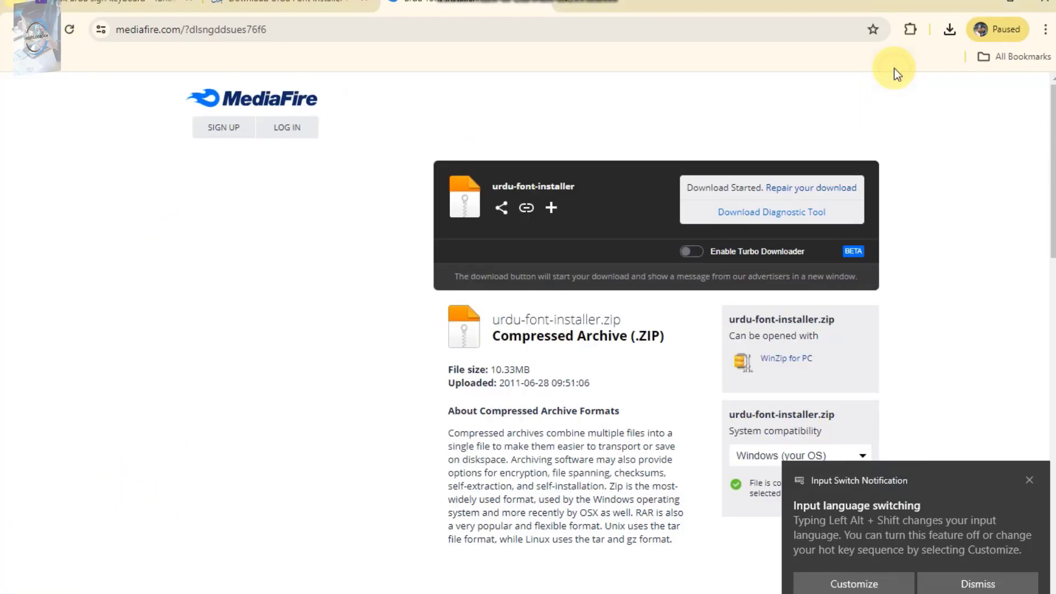
pyautogui.click(543, 2)
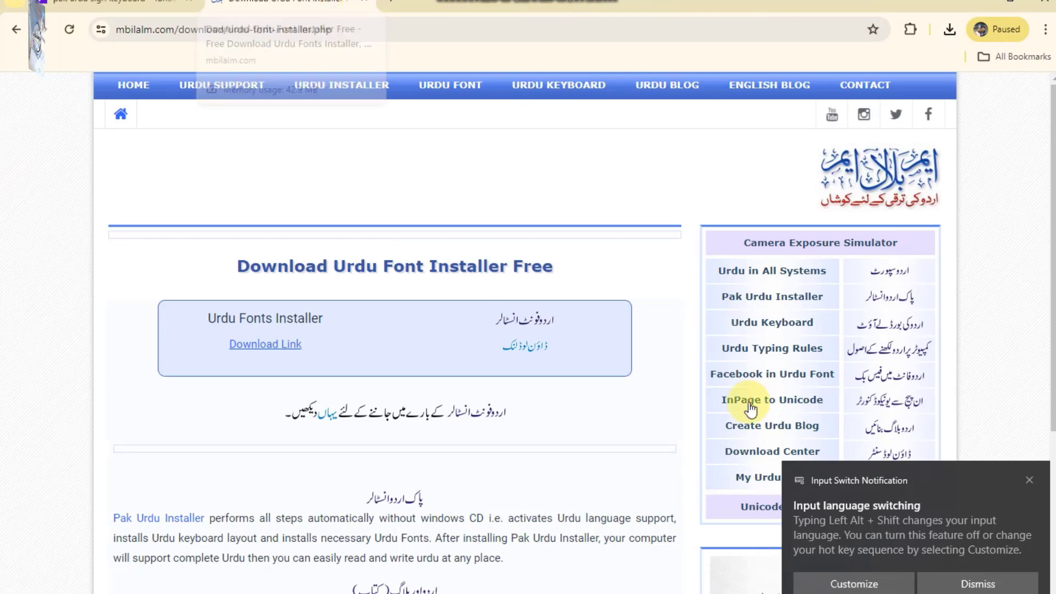
pyautogui.click(979, 2)
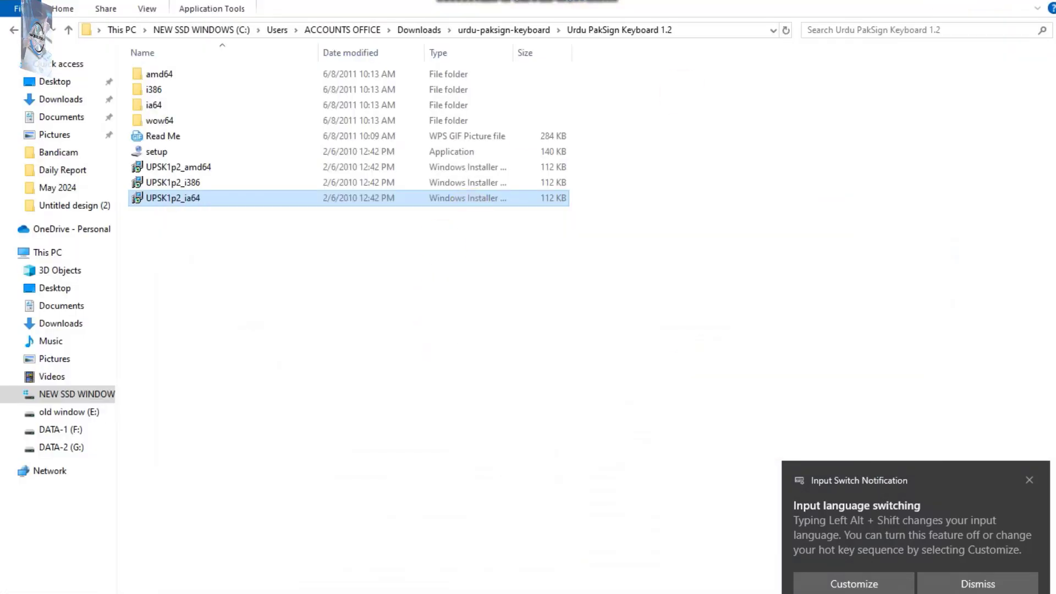
pyautogui.click(519, 592)
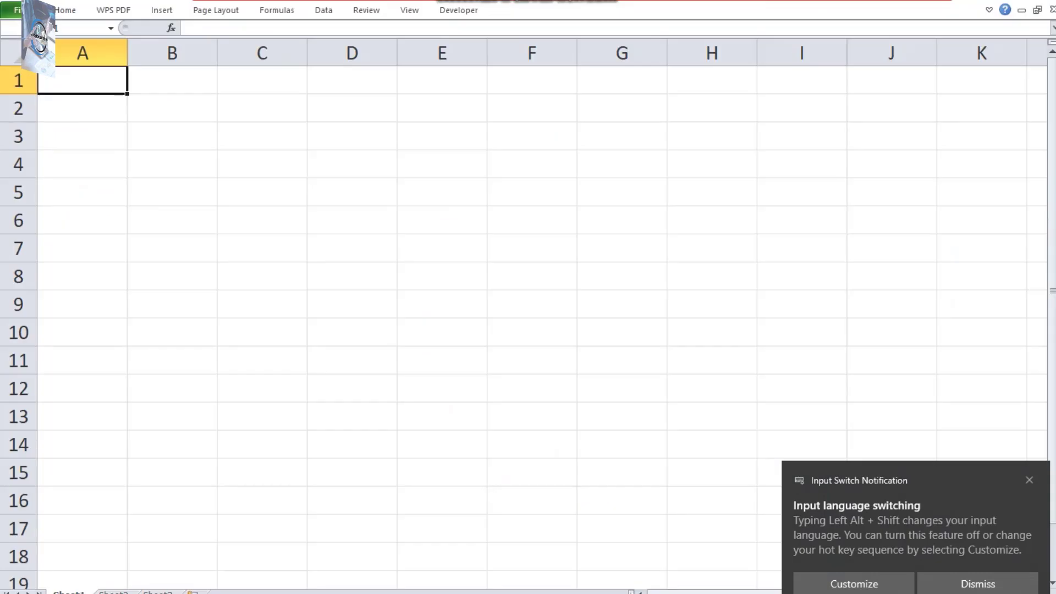
pyautogui.click(1046, 2)
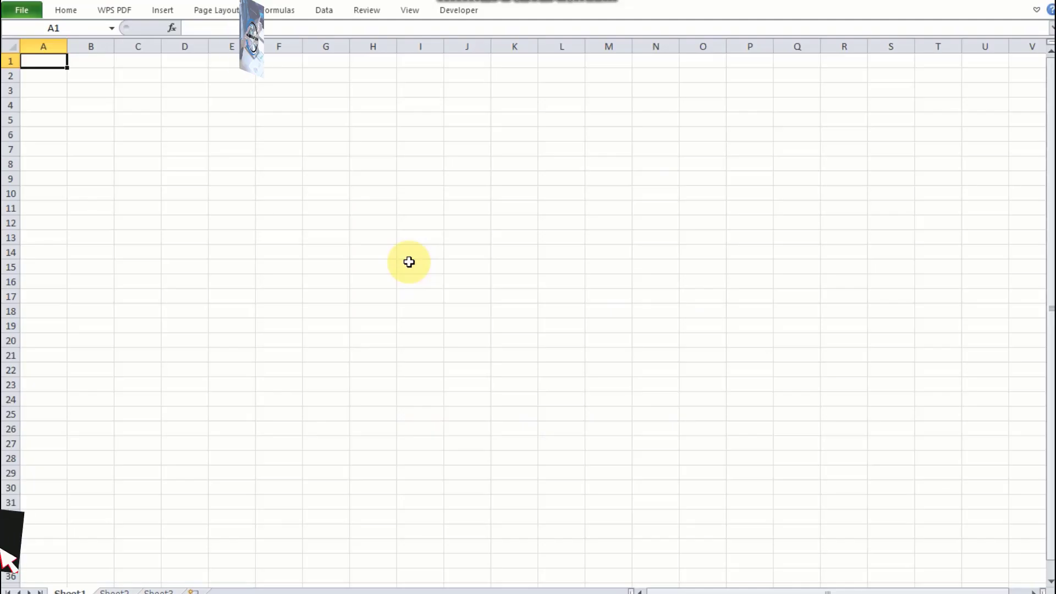
pyautogui.click(679, 445)
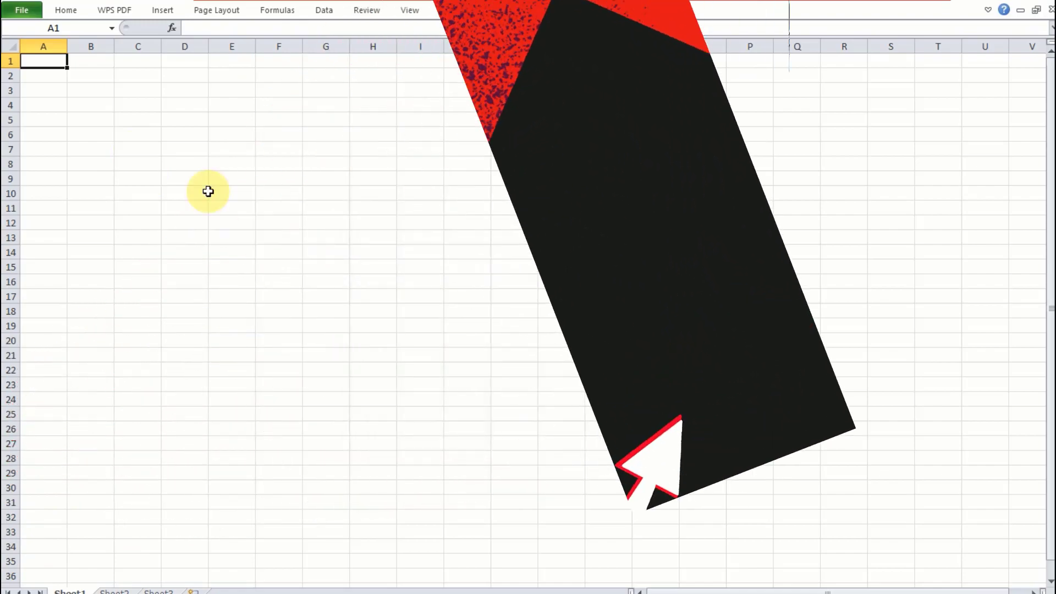
# - Set the layout of Sheet1 to right-to-left
pyautogui.scroll(4, 44, 90)
pyautogui.scroll(2, 45, 90)
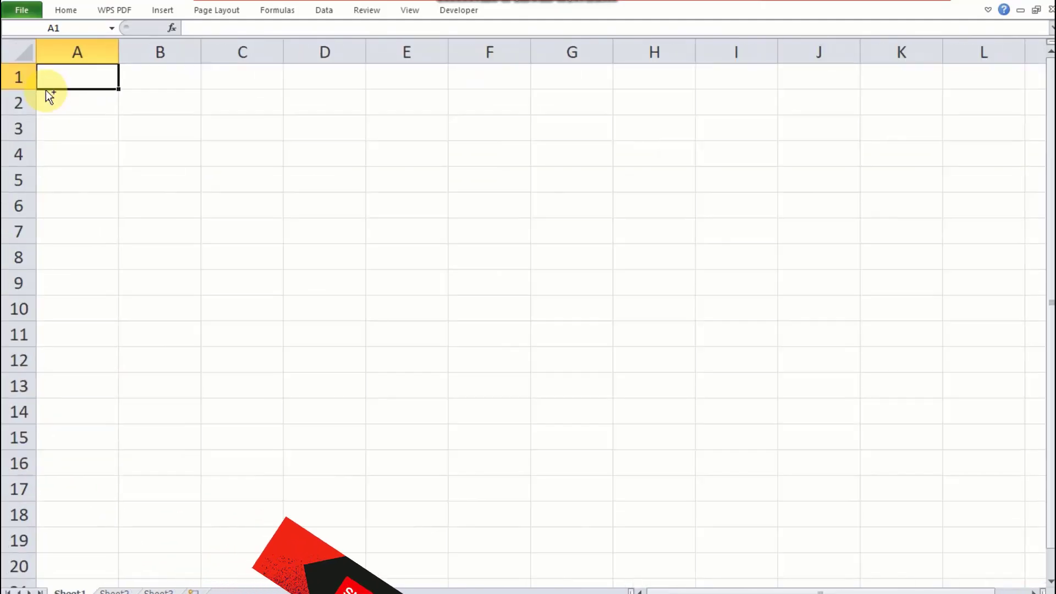
pyautogui.click(216, 12)
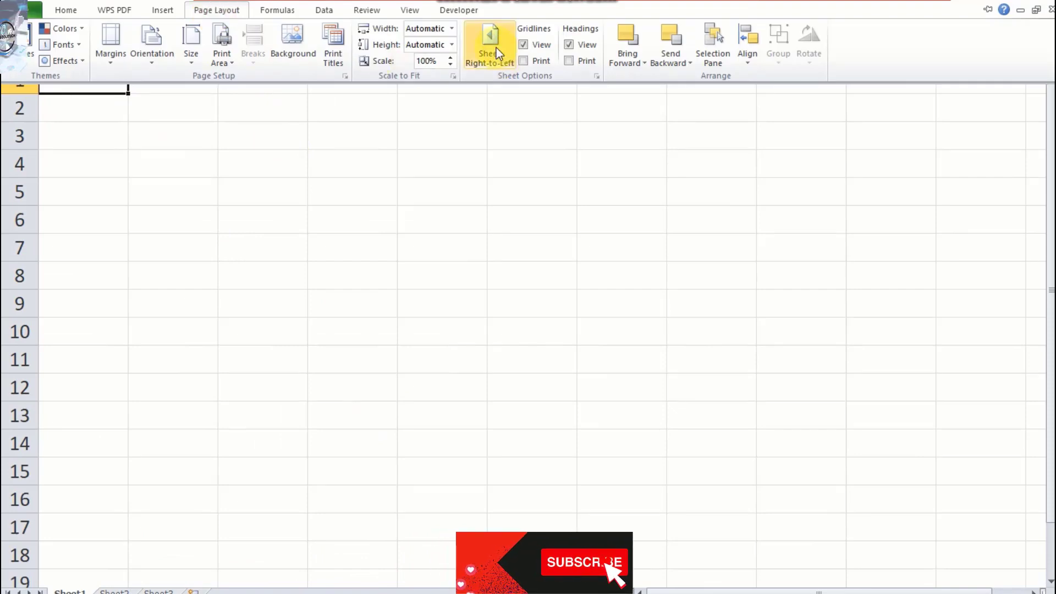
pyautogui.click(494, 34)
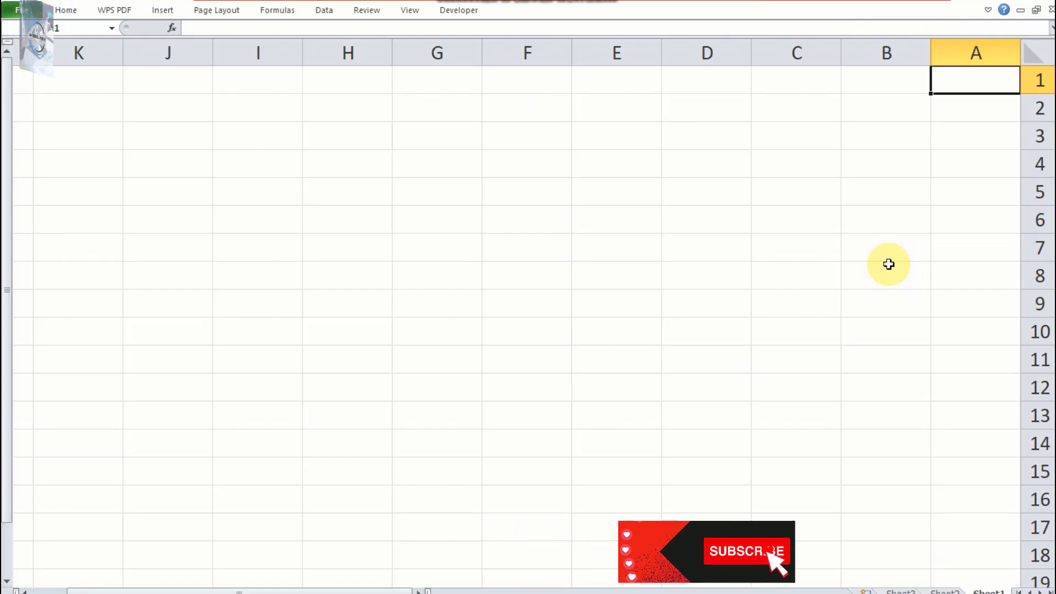
# - Enter the Urdu headers نام, کلاس, رولنمبر, حاصل کردہ نمبر and کل نمبر in cells A1 to E1
pyautogui.write('نام')
pyautogui.press('Tab')
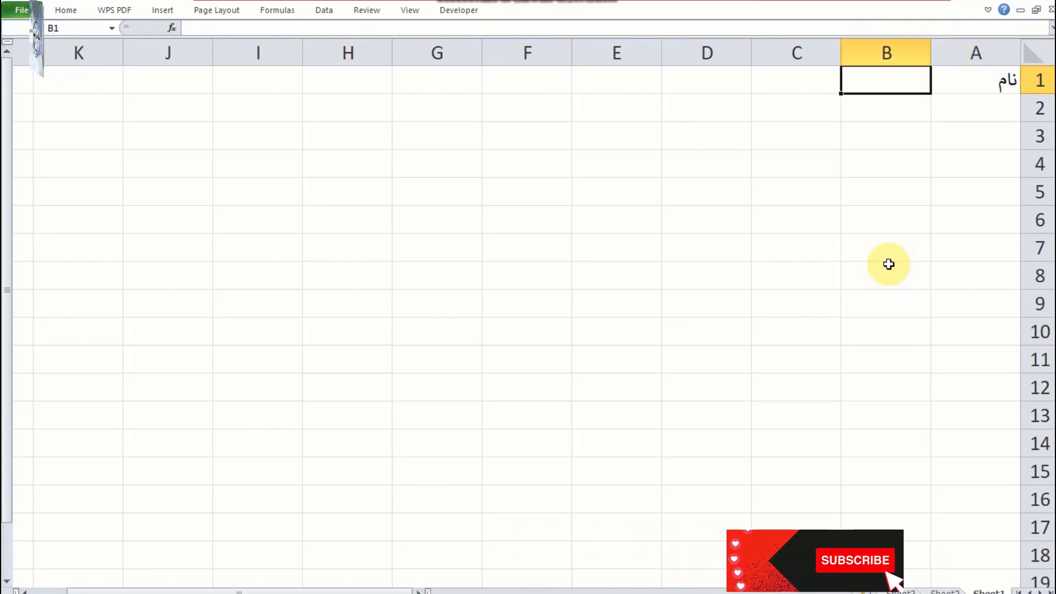
pyautogui.write('کلاس')
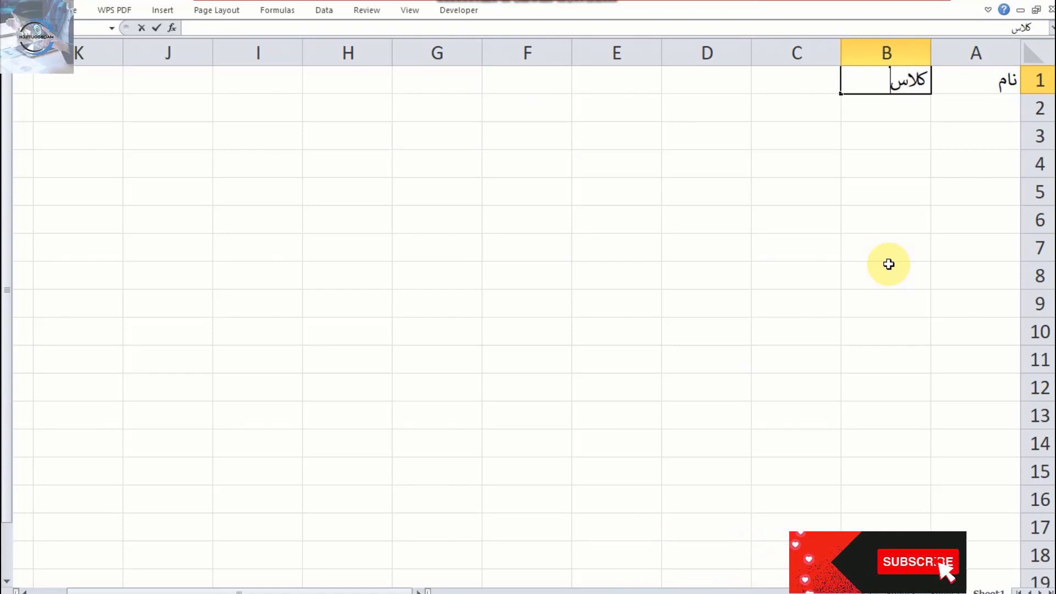
pyautogui.press('Tab')
pyautogui.write('رول')
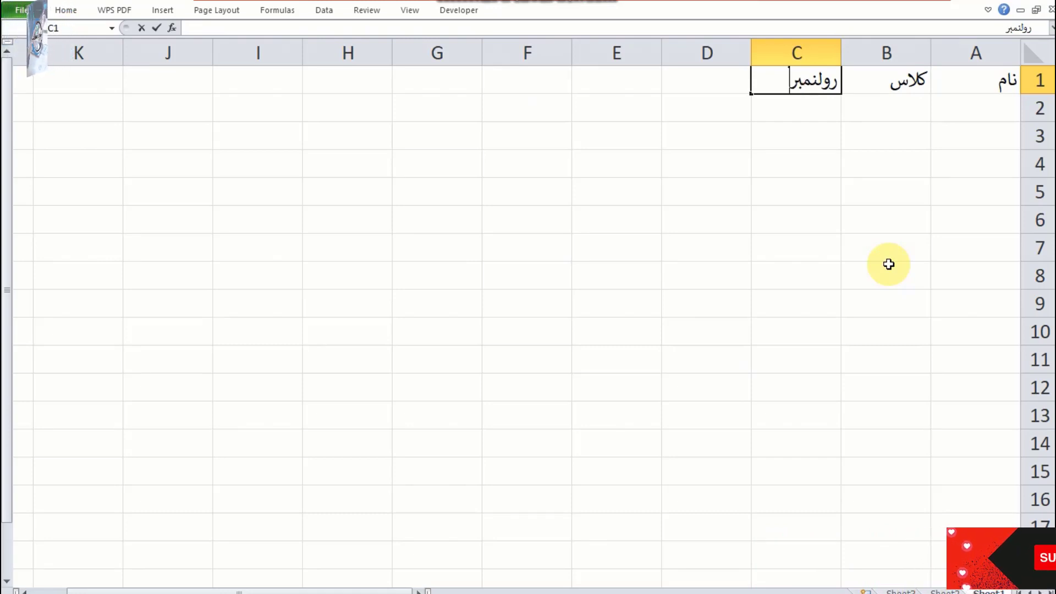
pyautogui.press('Tab')
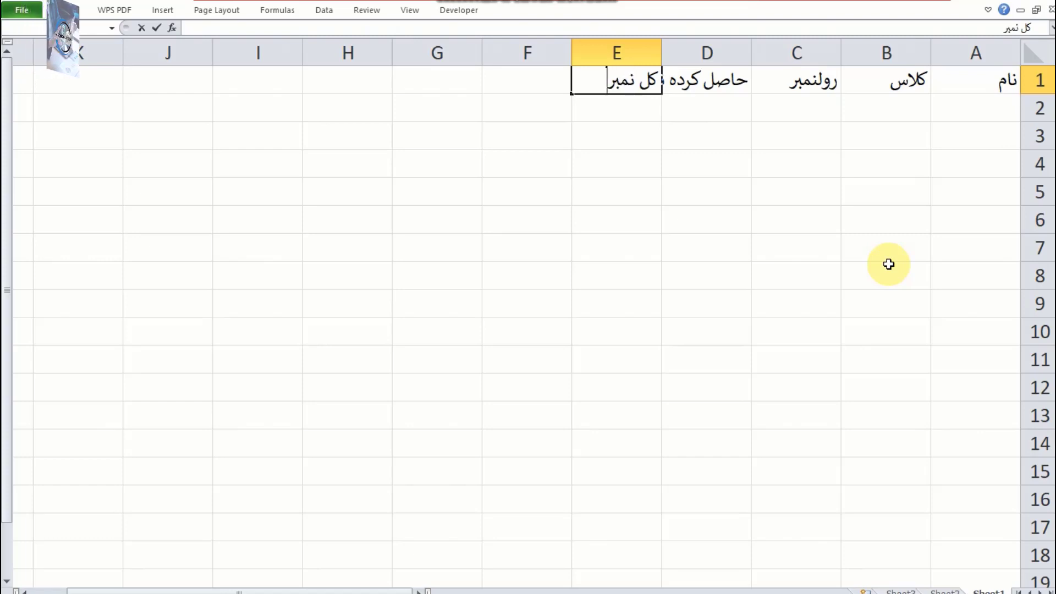
pyautogui.press('Tab')
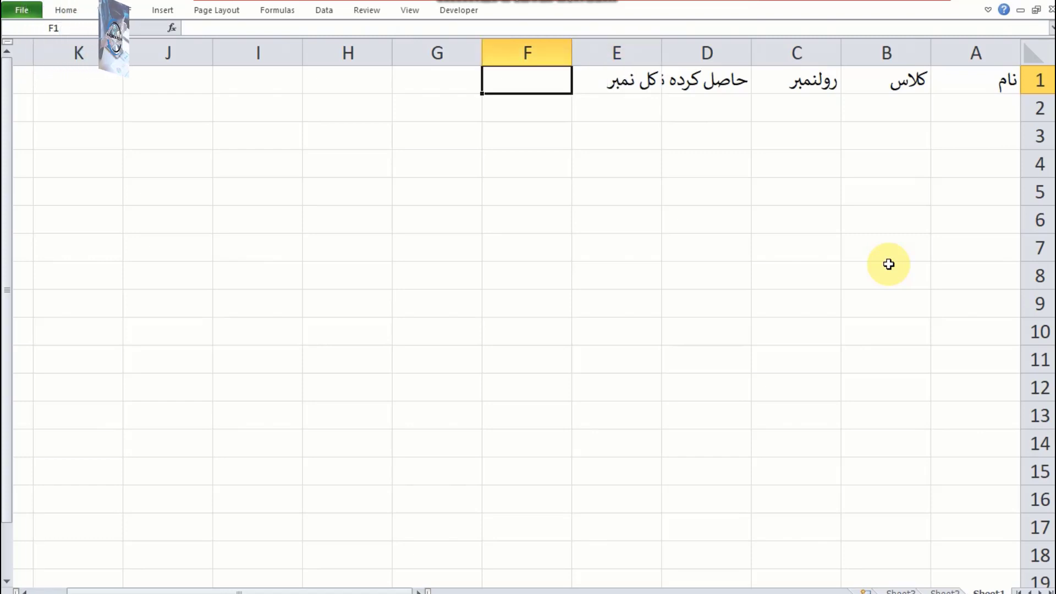
# - Autofit the widths of columns D and C to their headers and select the header cells A1:E1
pyautogui.doubleClick(663, 52)
pyautogui.doubleClick(751, 55)
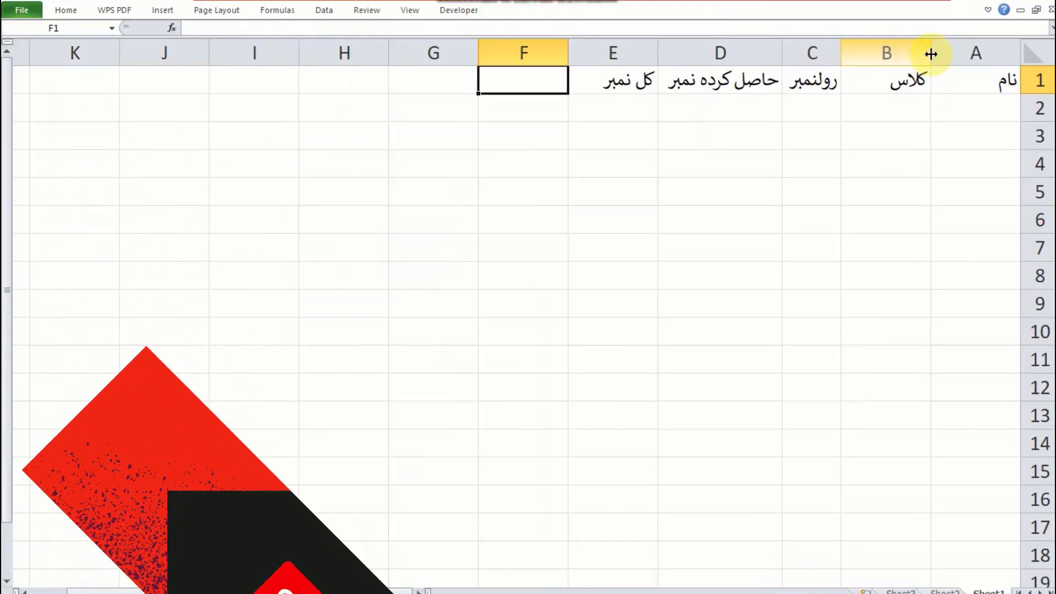
pyautogui.click(824, 129)
pyautogui.moveTo(619, 86); pyautogui.dragTo(951, 80)
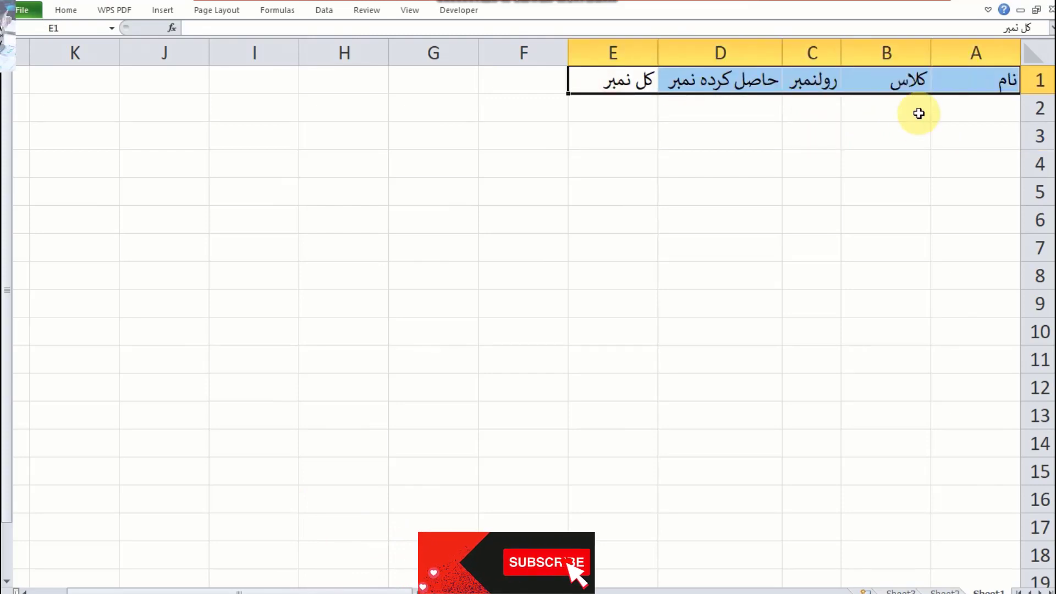
pyautogui.click(67, 8)
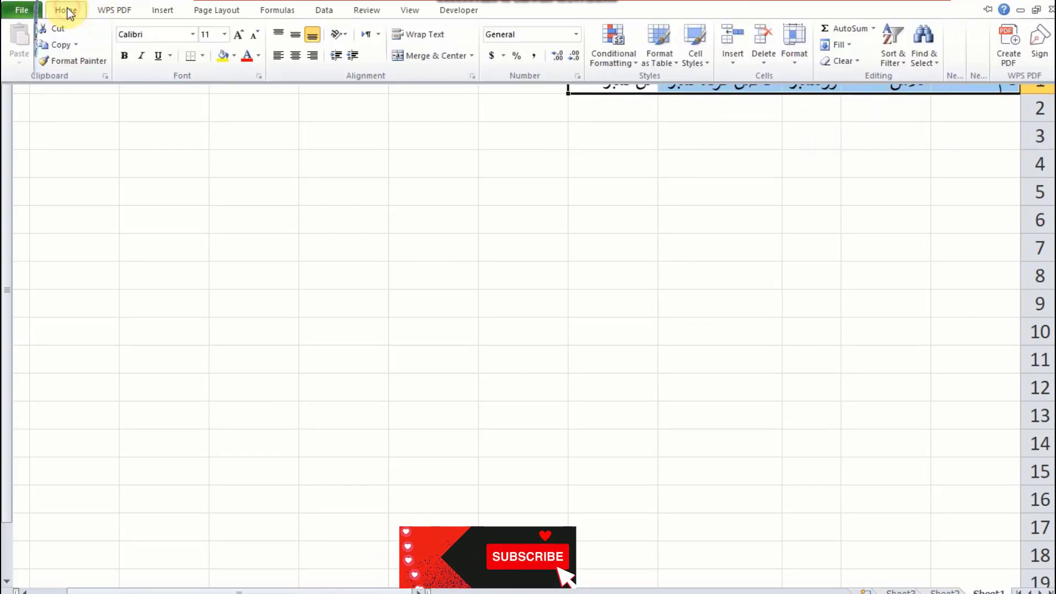
pyautogui.click(193, 34)
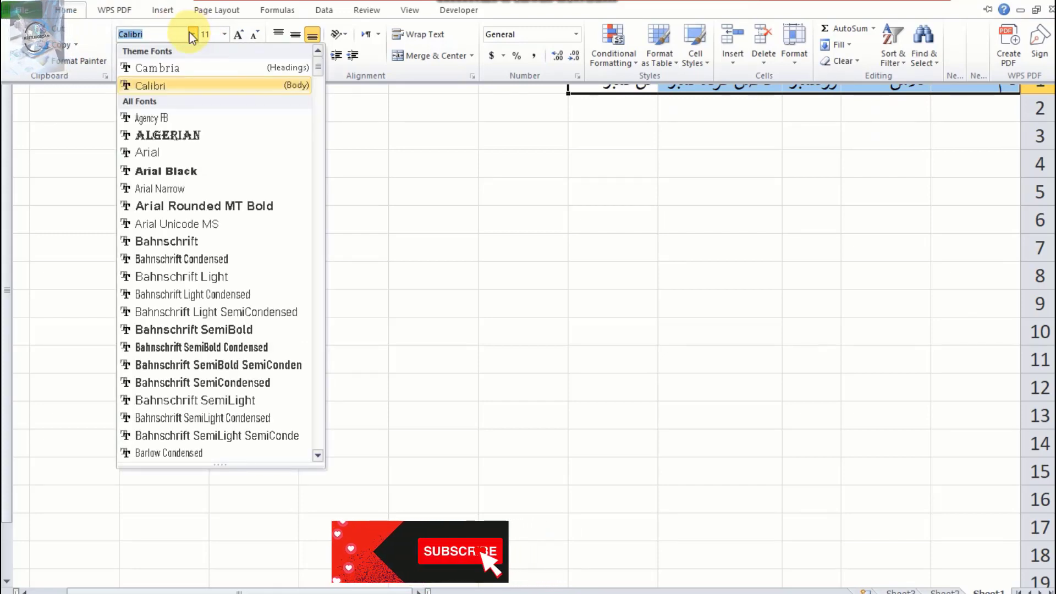
pyautogui.click(458, 440)
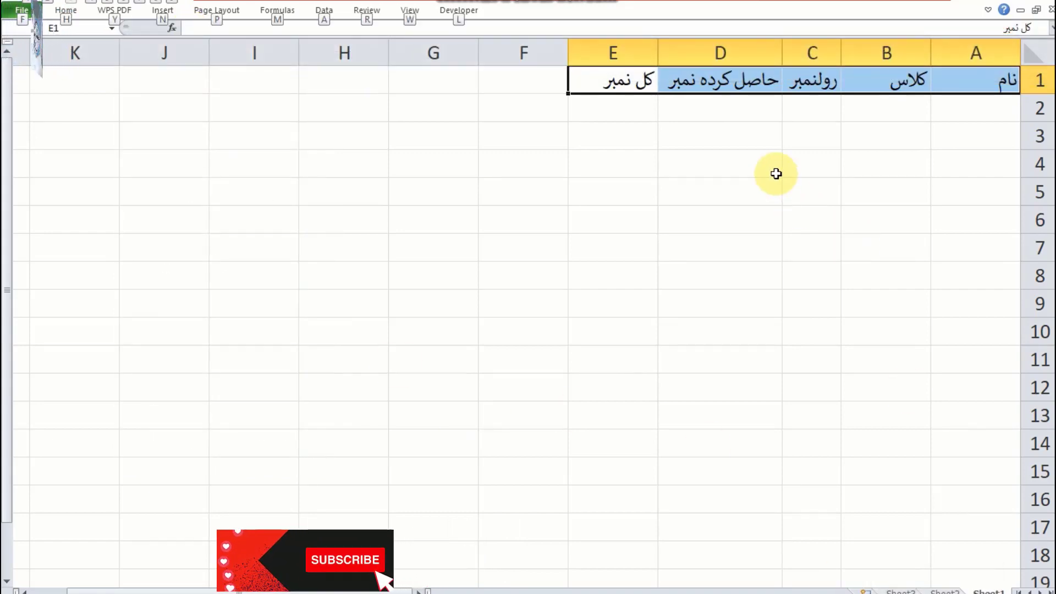
# - Switch the keyboard input language to English and set the font of header cells A1:E1 to Jameel Noori Nastaleeq
pyautogui.press('super+space')
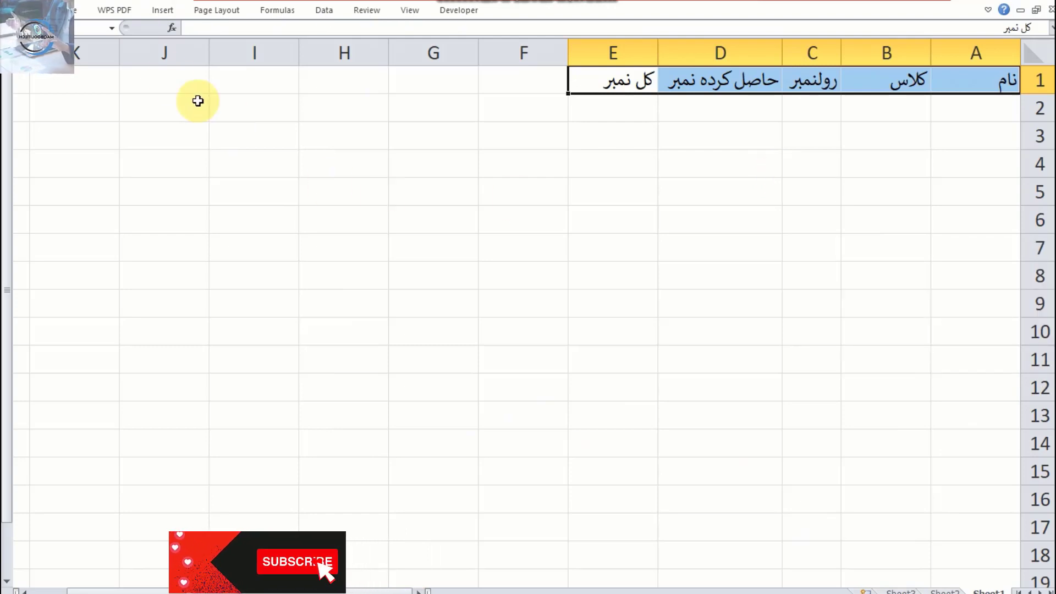
pyautogui.click(67, 10)
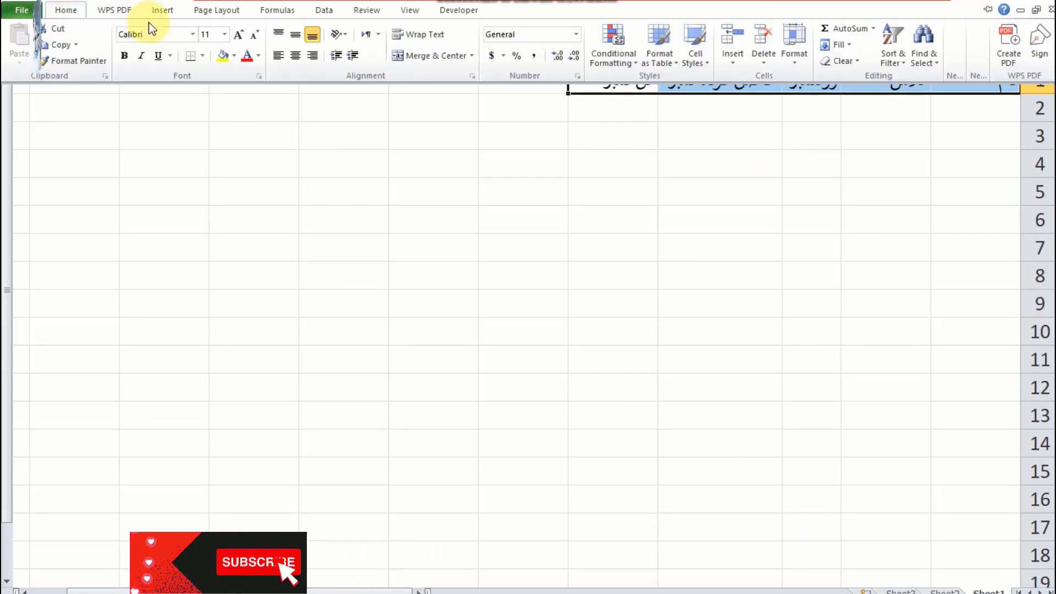
pyautogui.click(192, 34)
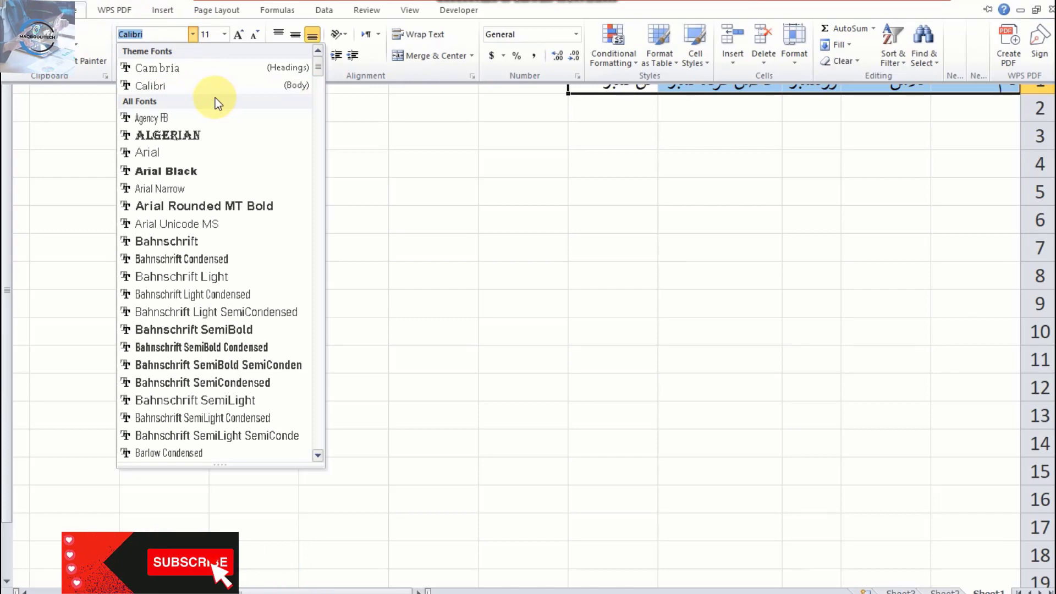
pyautogui.write('Jameel Noori Nast')
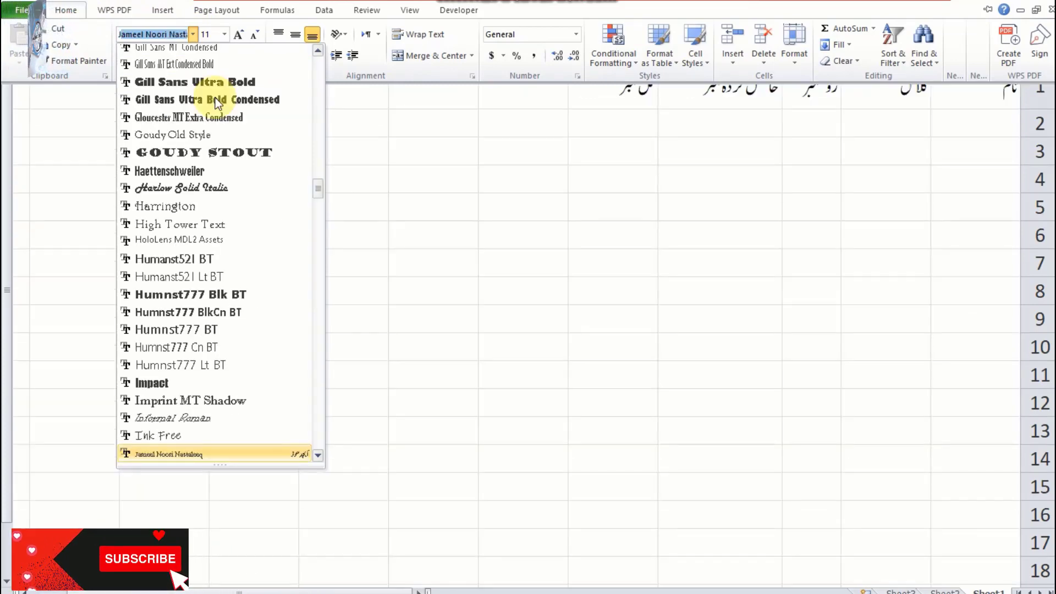
pyautogui.press('Return')
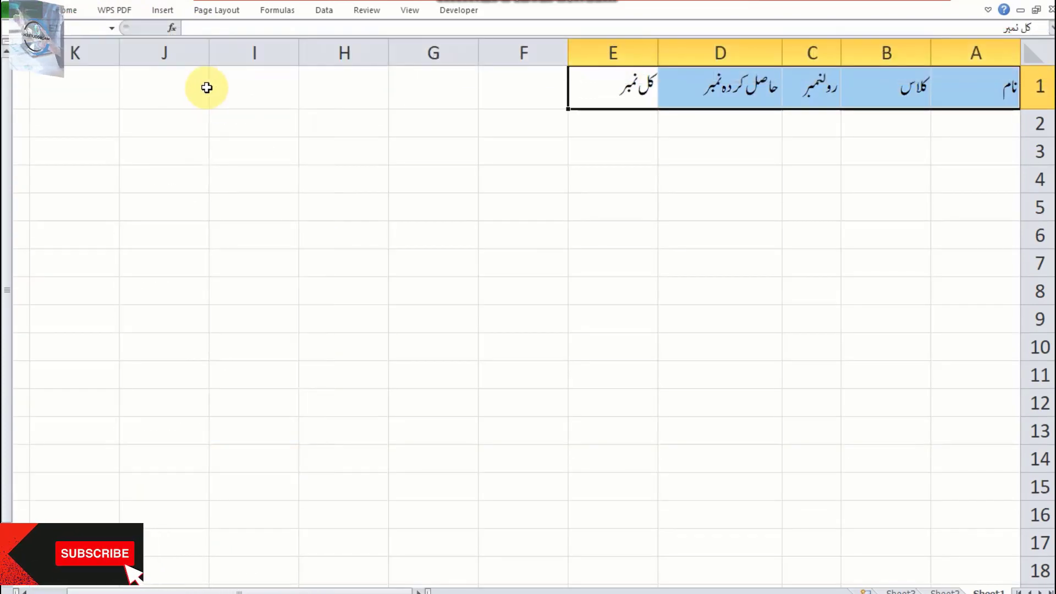
pyautogui.click(742, 162)
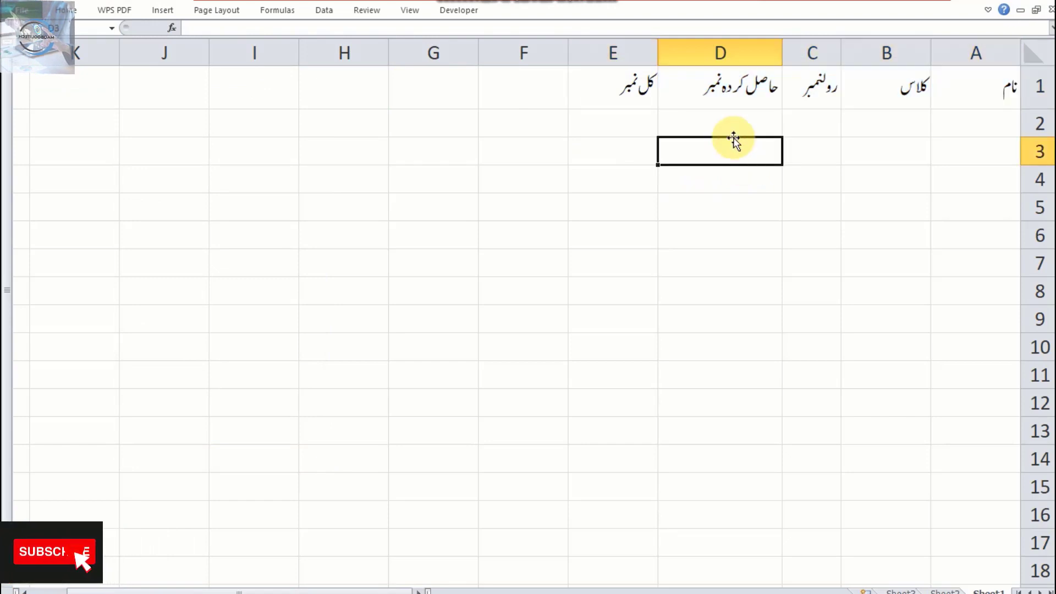
# - Increase the font size of the header cells A1:E1 by one increment and deselect them
pyautogui.click(630, 85)
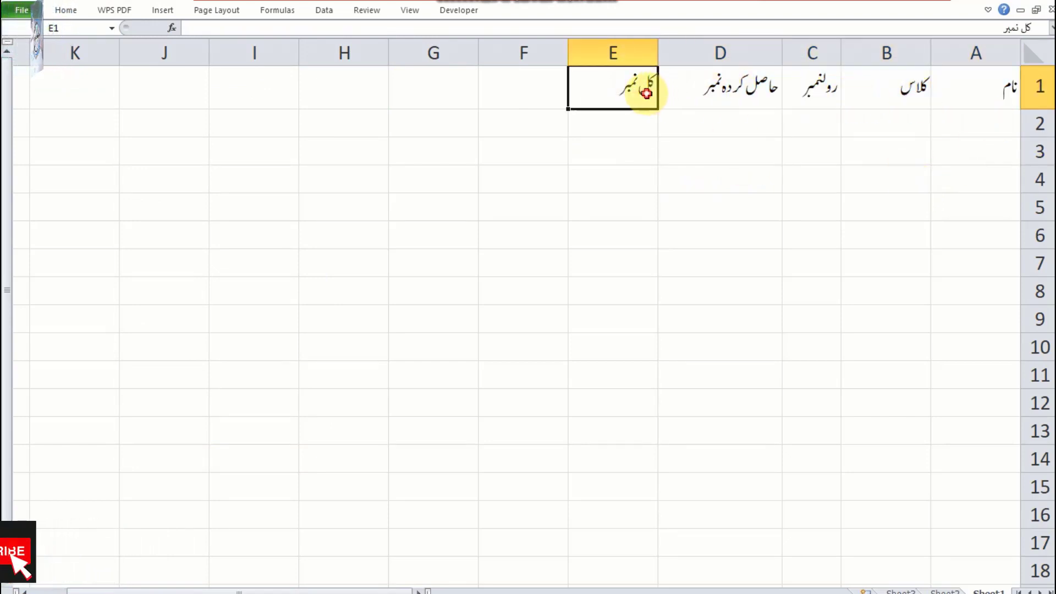
pyautogui.moveTo(647, 93); pyautogui.dragTo(972, 92)
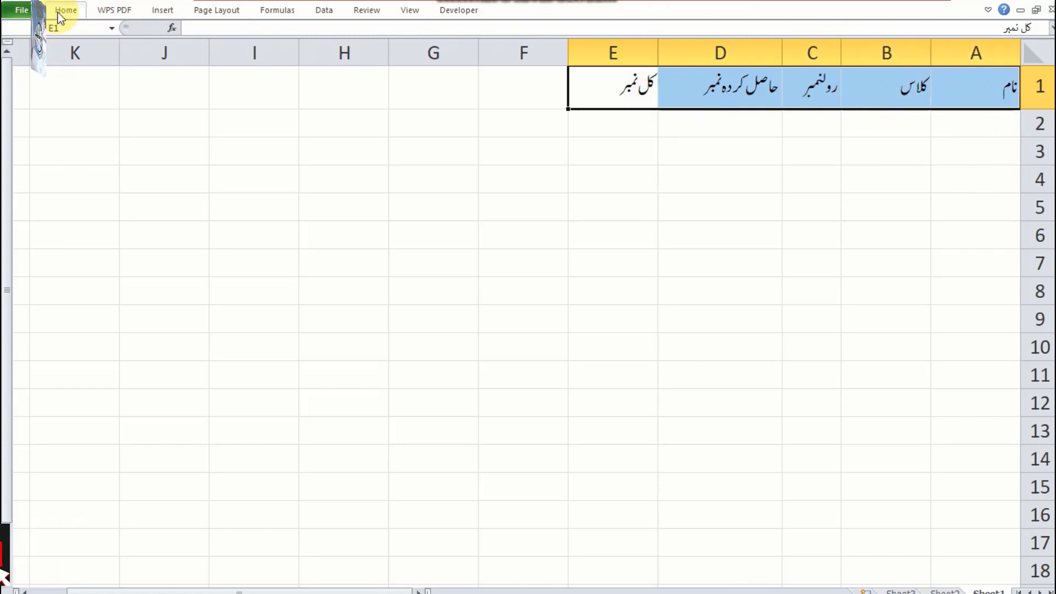
pyautogui.click(60, 13)
pyautogui.click(240, 35)
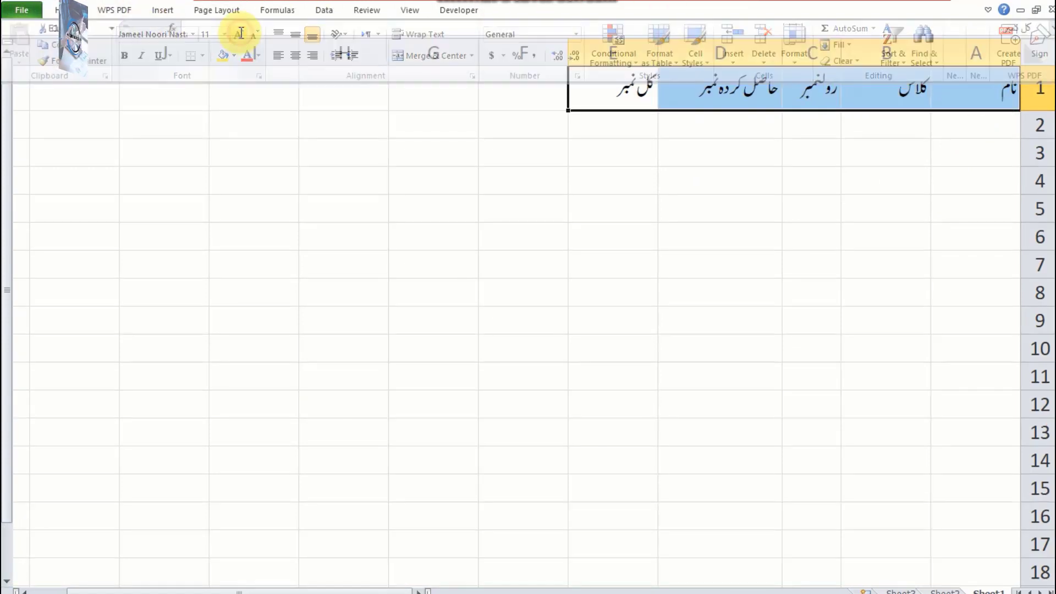
pyautogui.click(858, 263)
pyautogui.click(1003, 174)
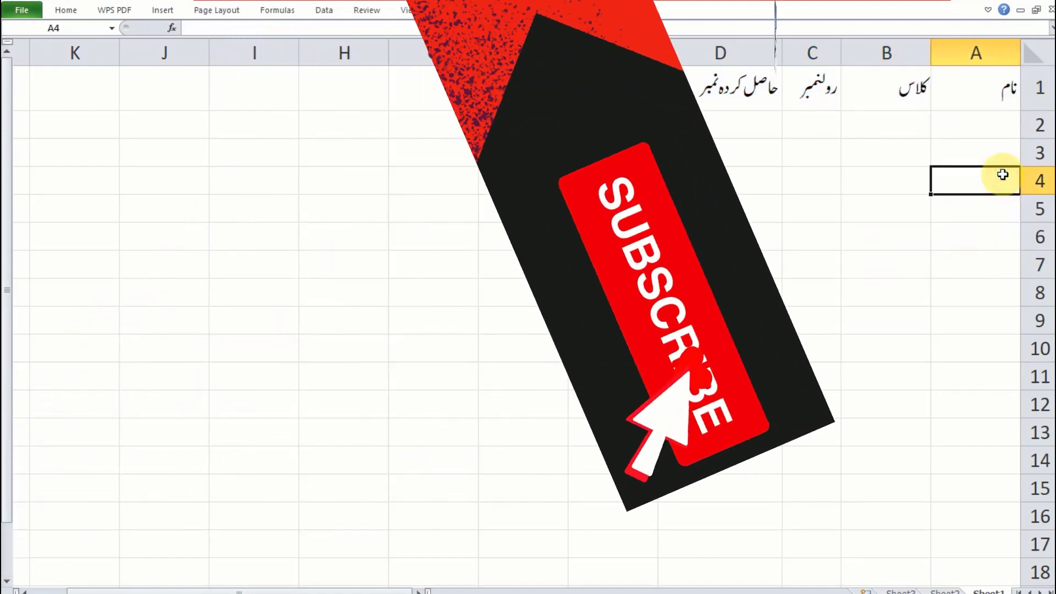